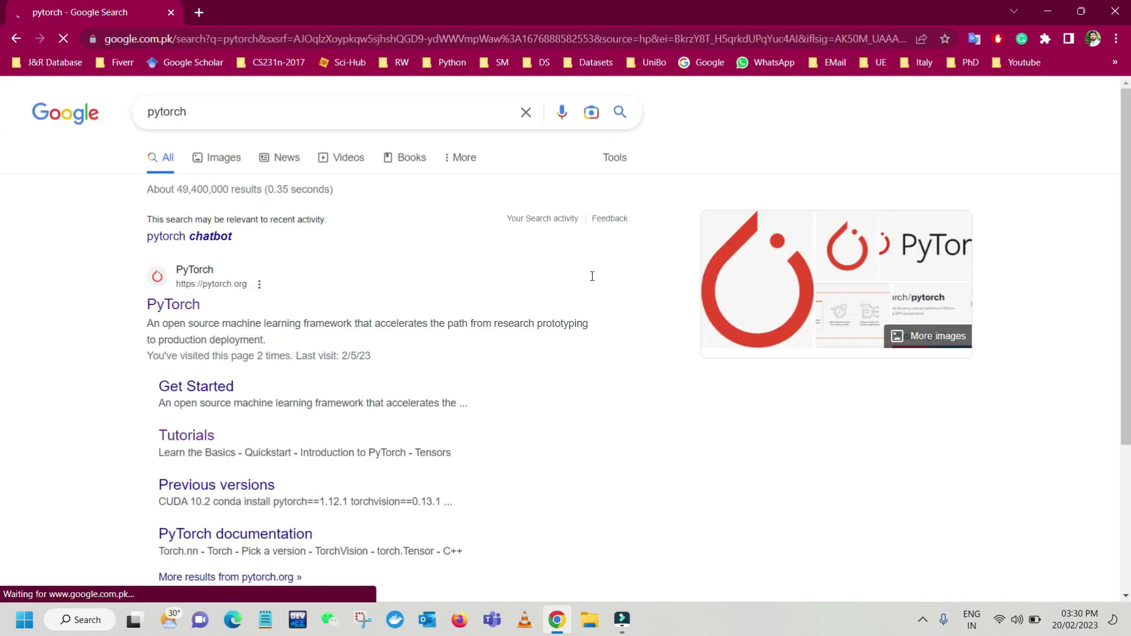
Step: Scroll down the pytorch.org home page to the Install PyTorch selector table
scroll(197, 264, down, 1)
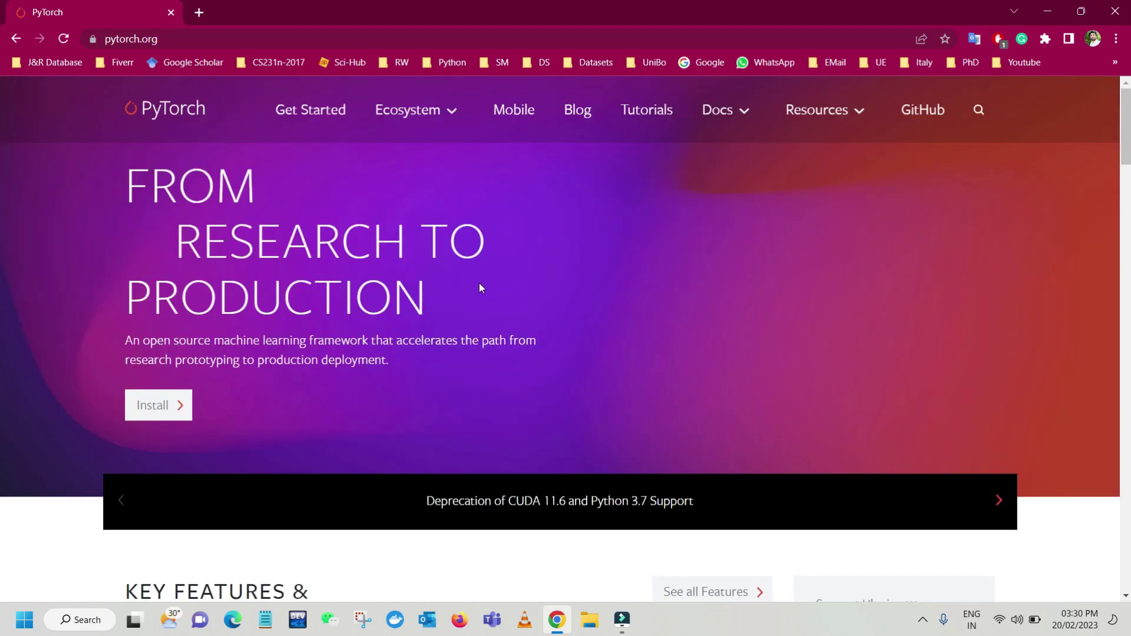
scroll(480, 284, down, 4)
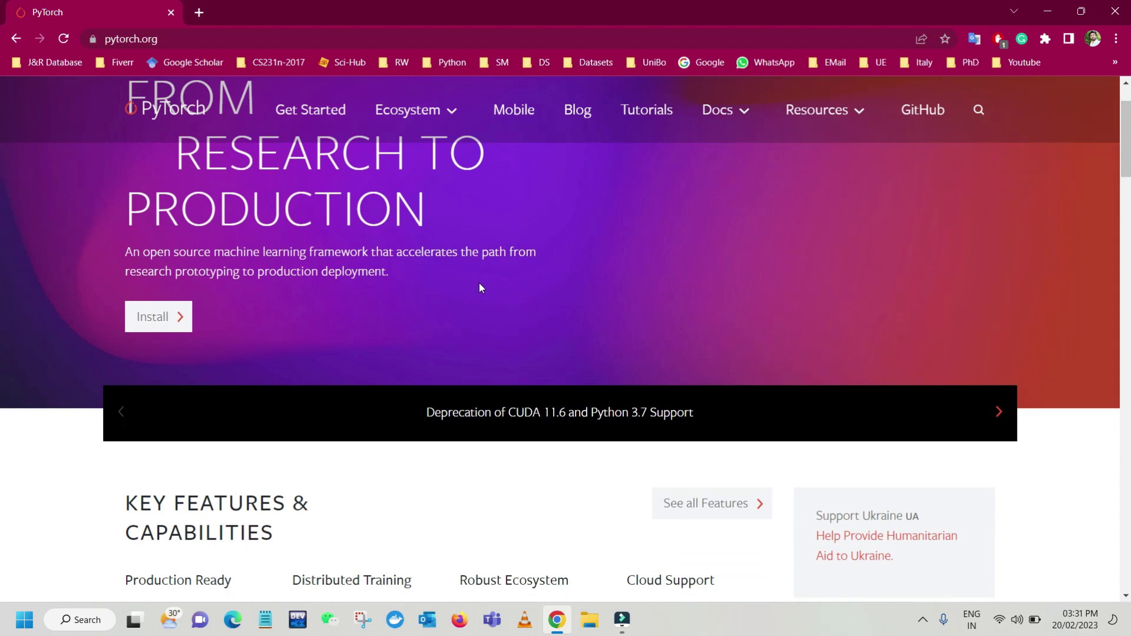
scroll(479, 283, down, 10)
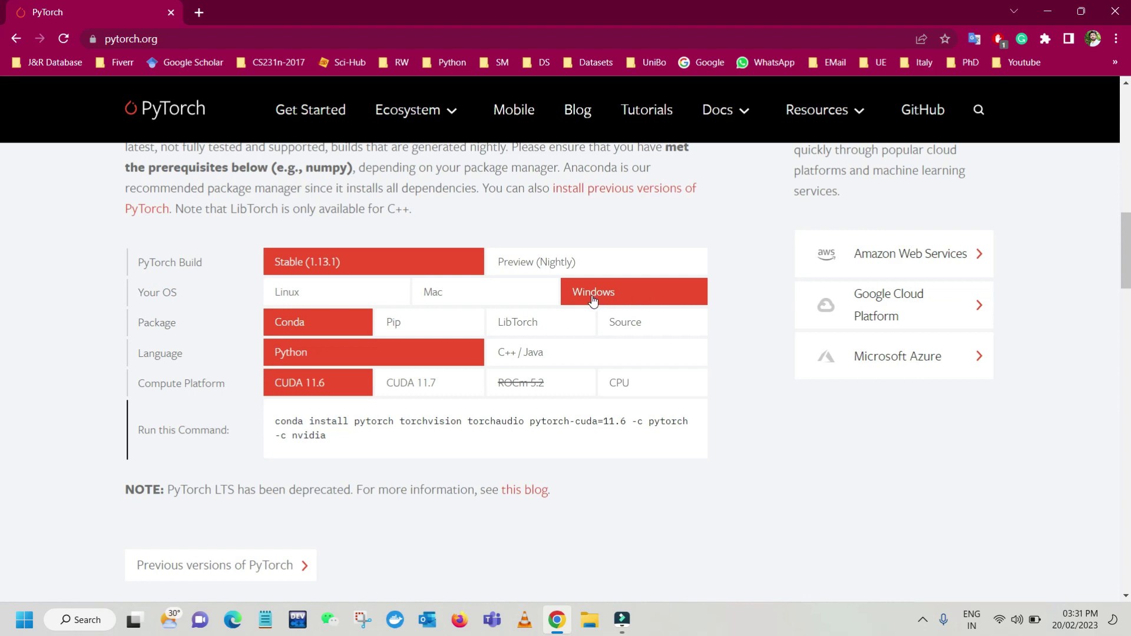
Step: Set the PyTorch selector to Windows, Pip, Python and CUDA 11.7, then select the pip3 command
click(366, 287)
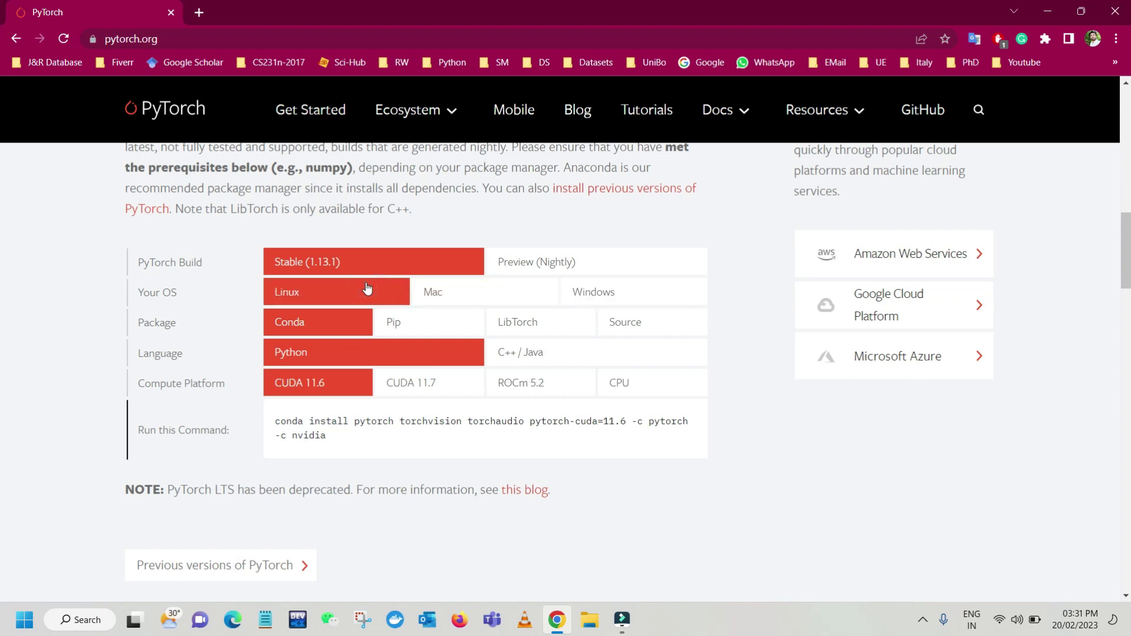
click(596, 296)
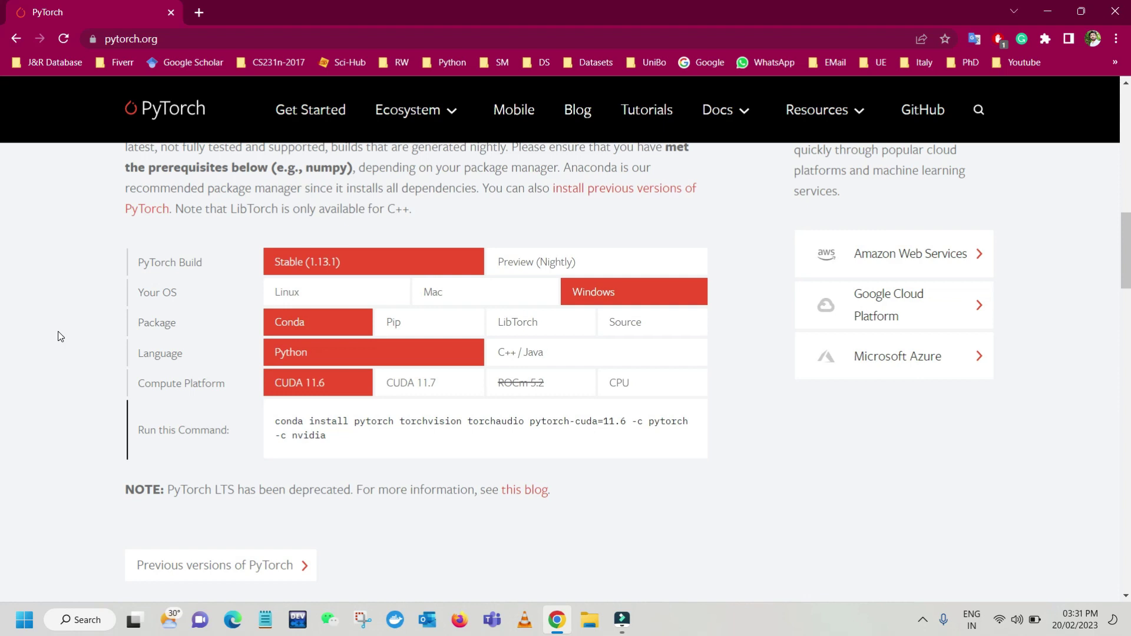
click(423, 323)
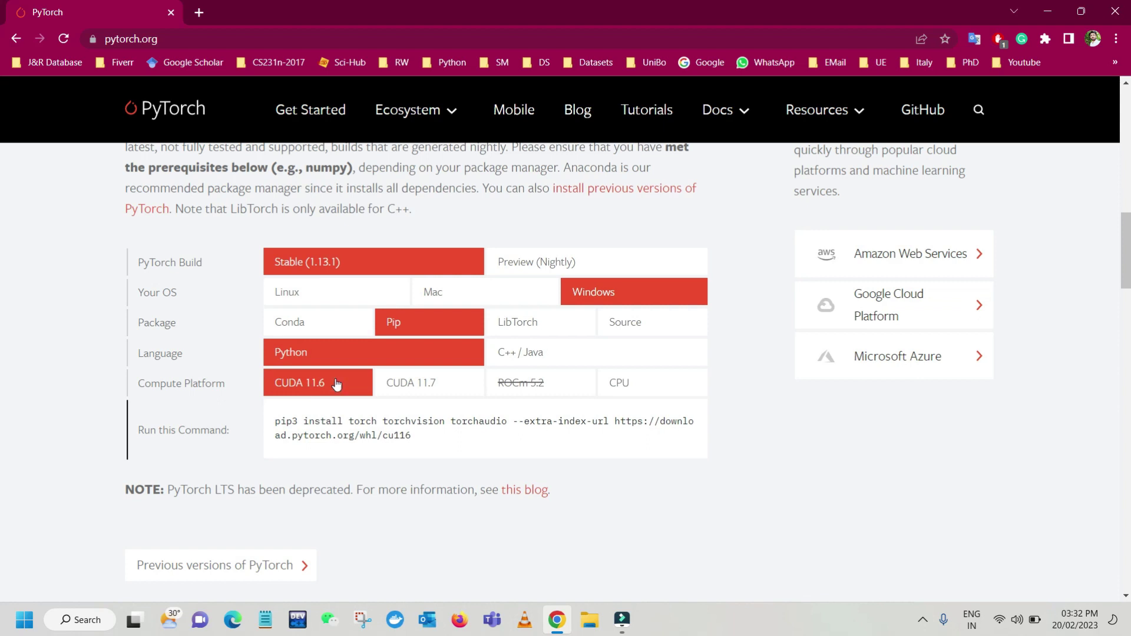
click(671, 392)
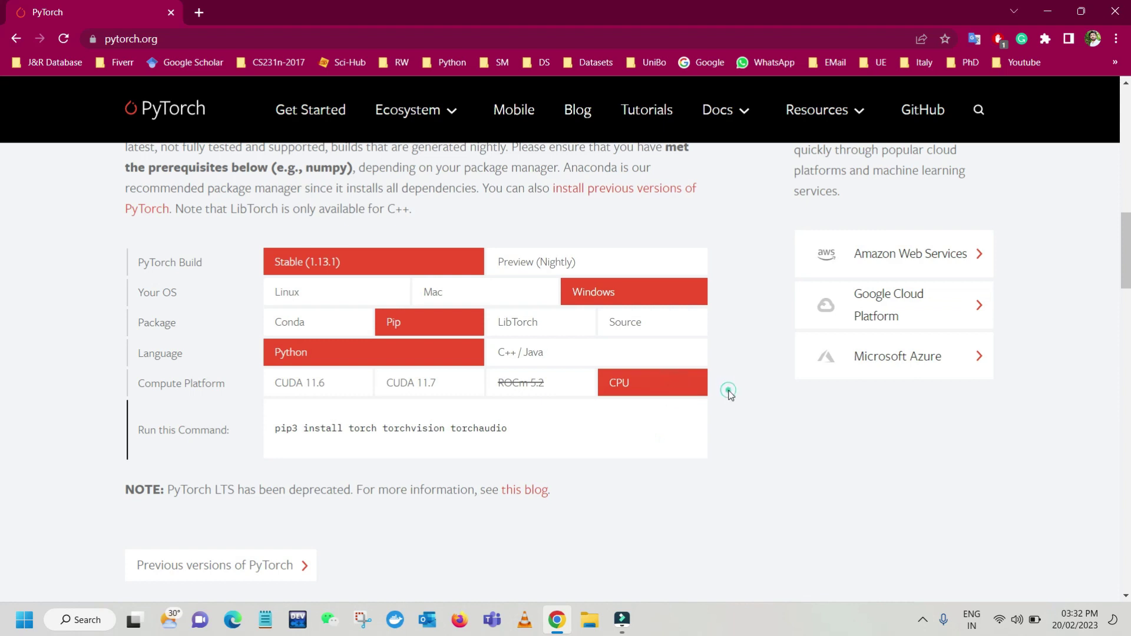
click(309, 393)
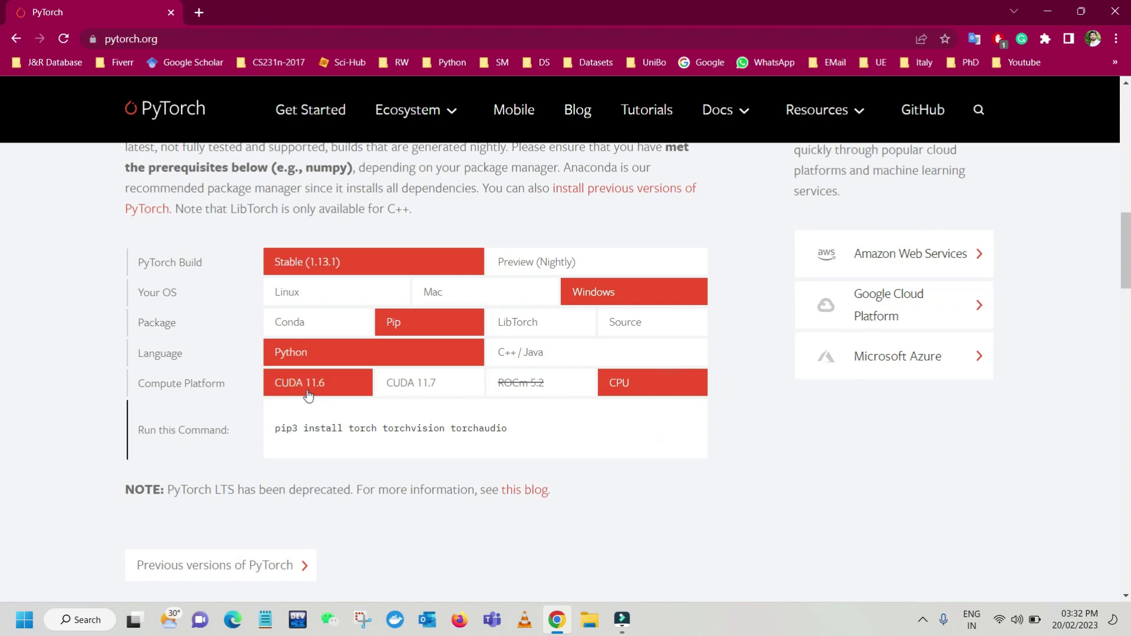
click(416, 387)
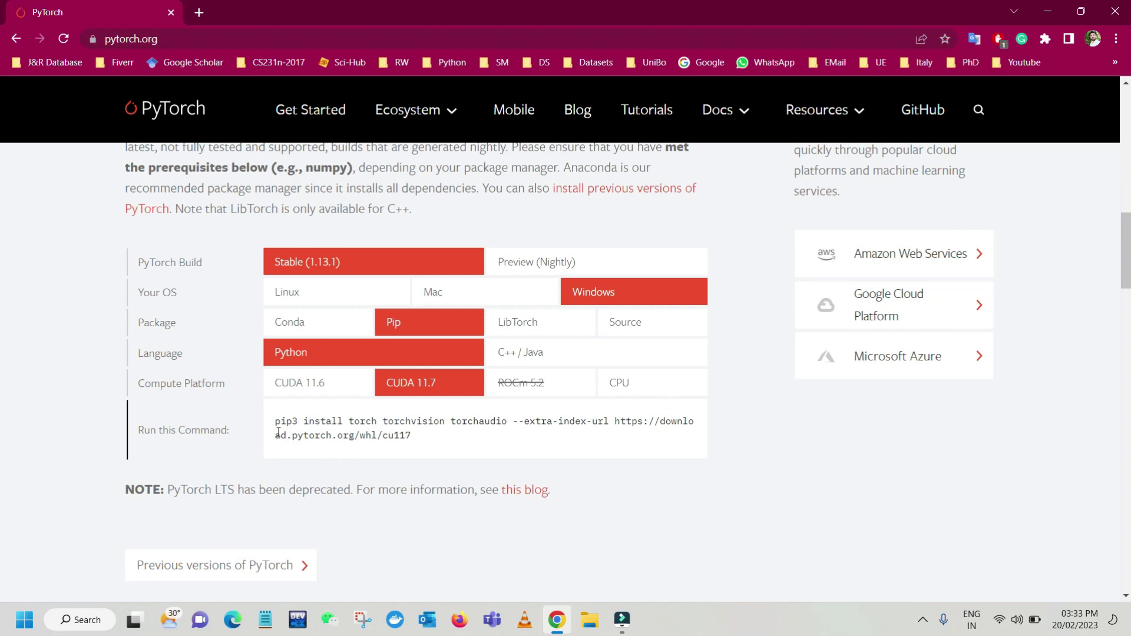
drag(275, 423, 432, 448)
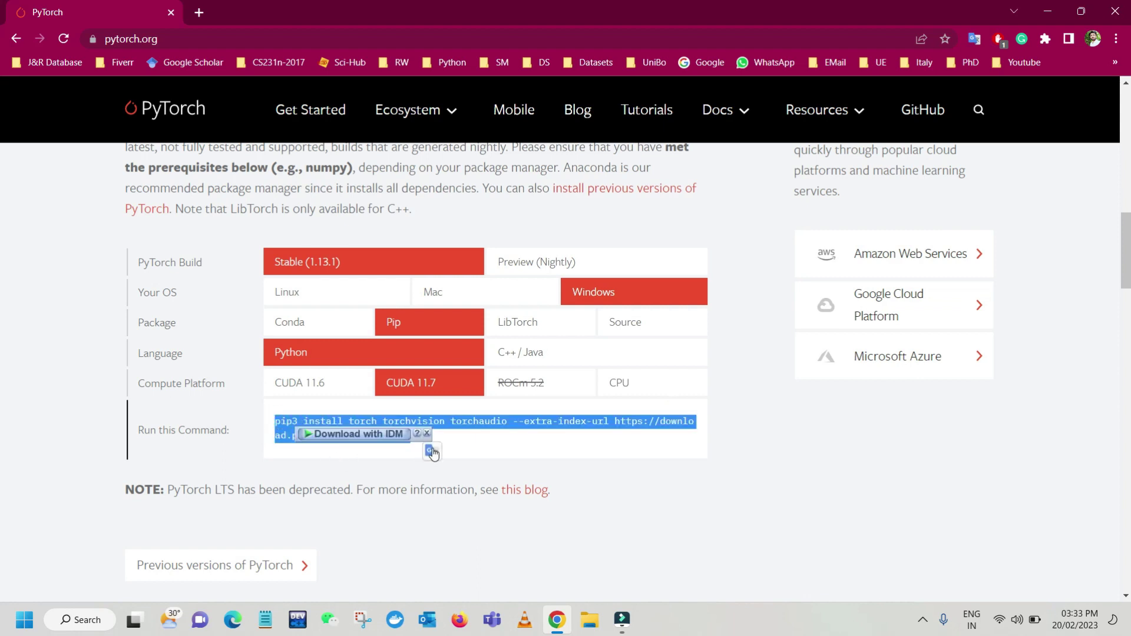
click(528, 454)
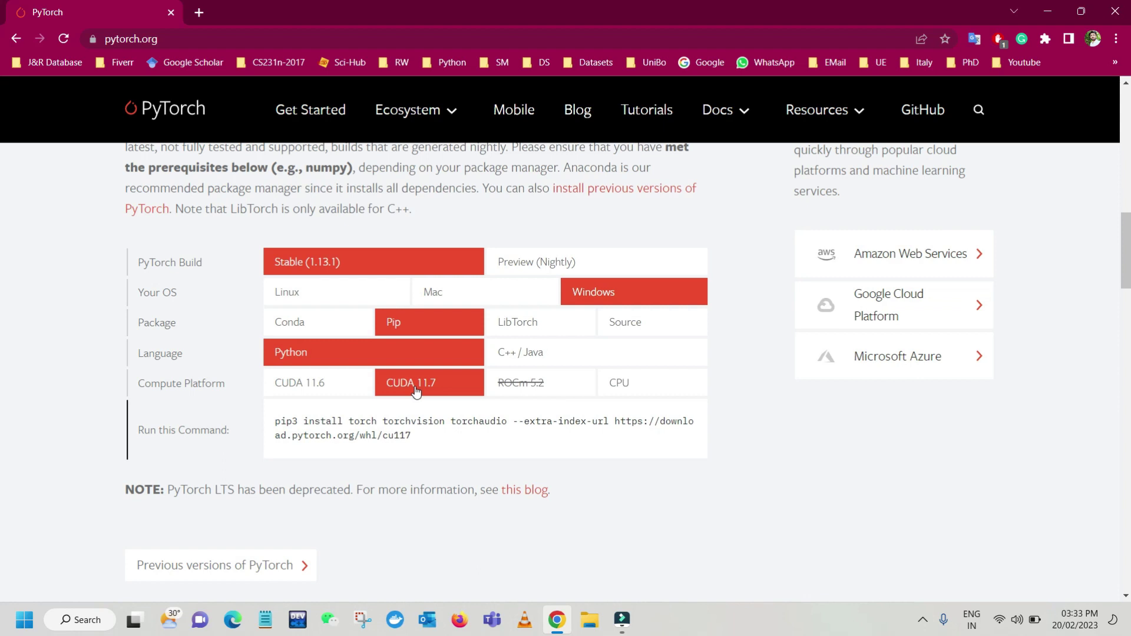
Step: Search 'python' in a new tab and open the python.org Downloads page
click(196, 18)
text(python)
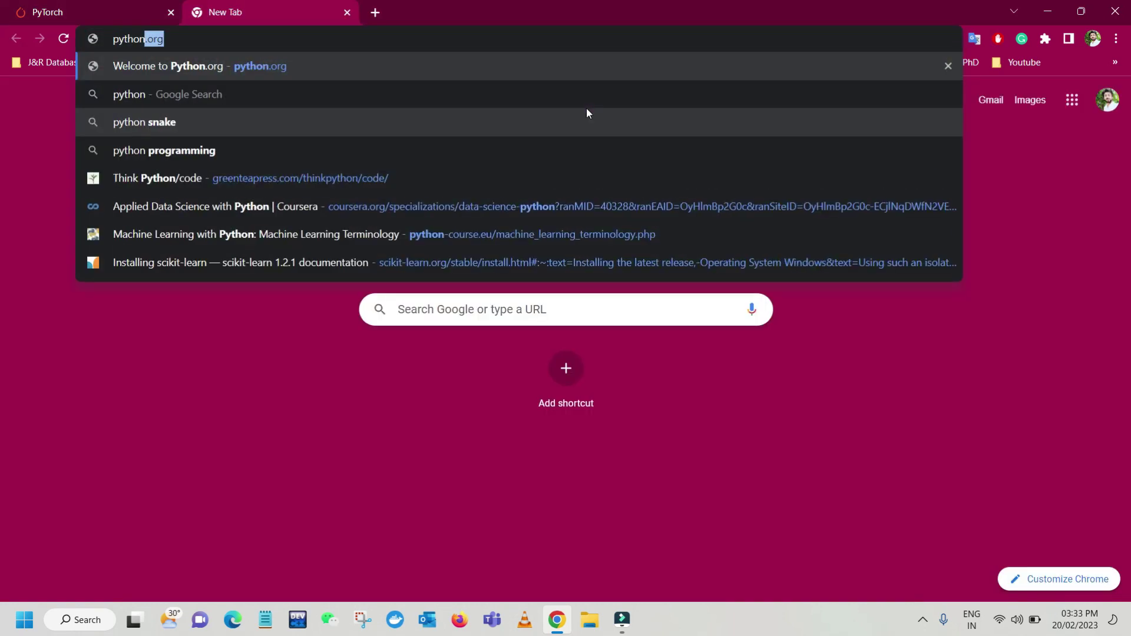
key(Return)
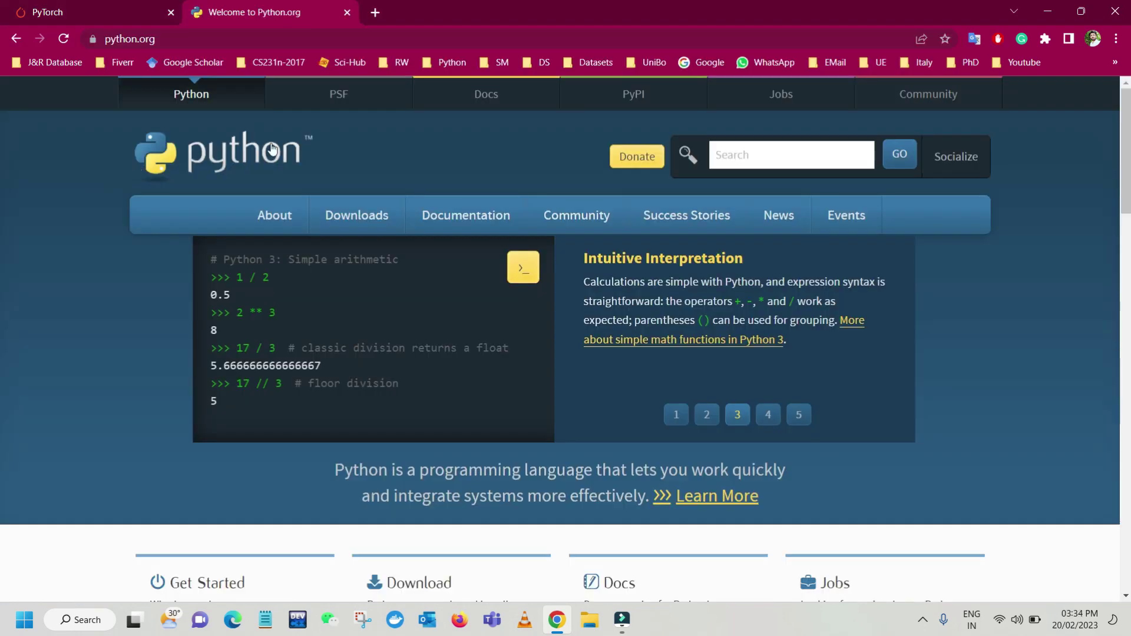
click(385, 224)
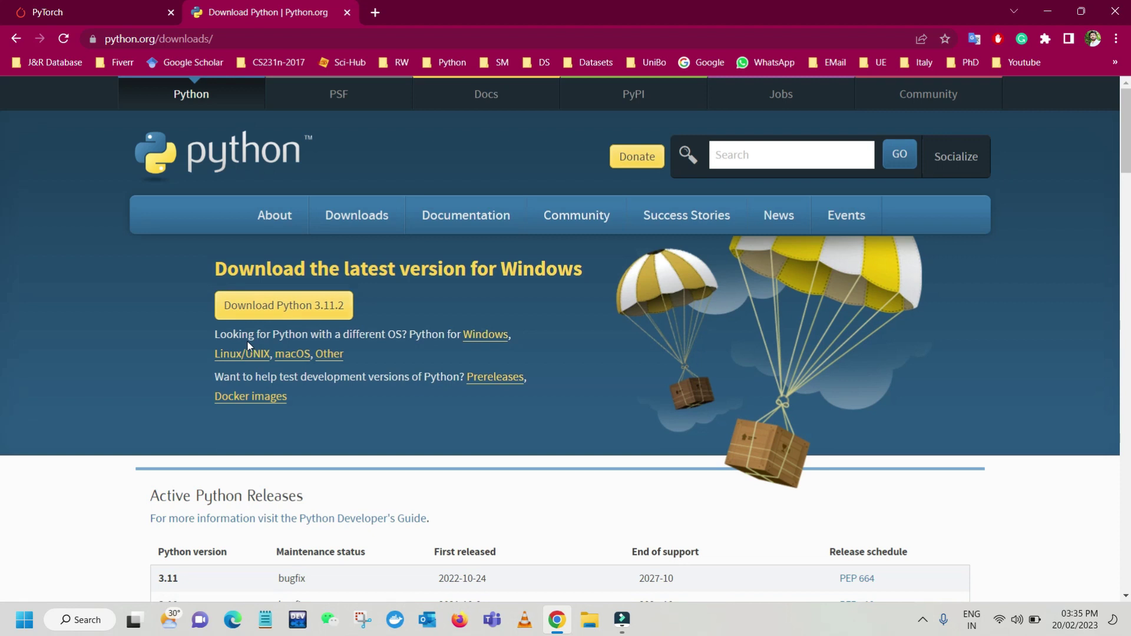
Step: Find Python 3.10.7 in the releases list and open its release page
scroll(101, 505, down, 4)
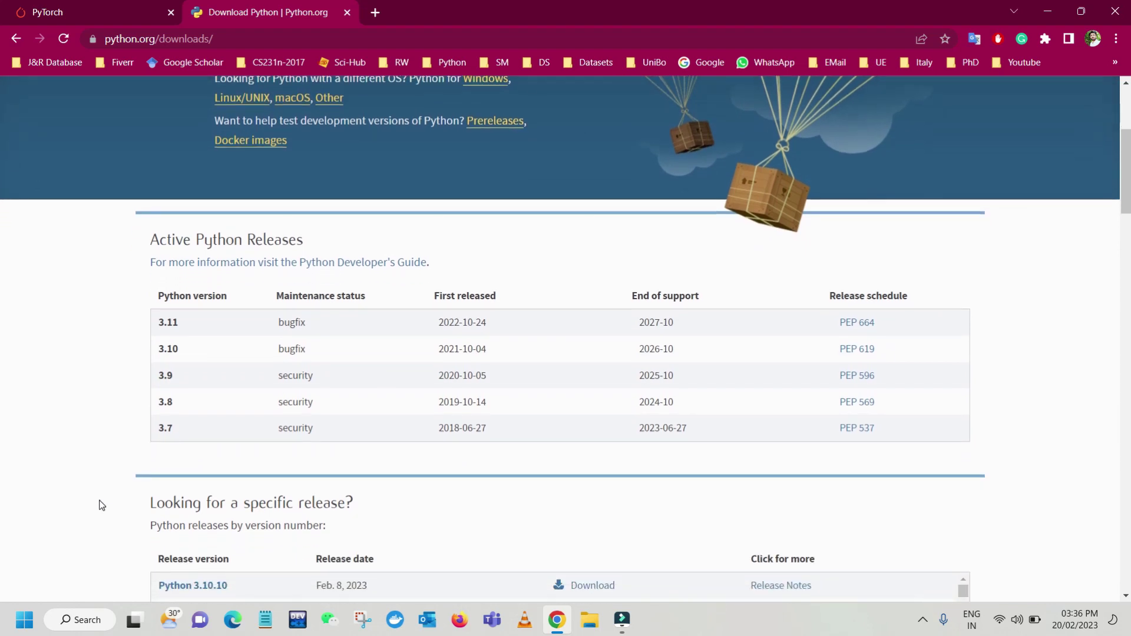
scroll(101, 505, down, 3)
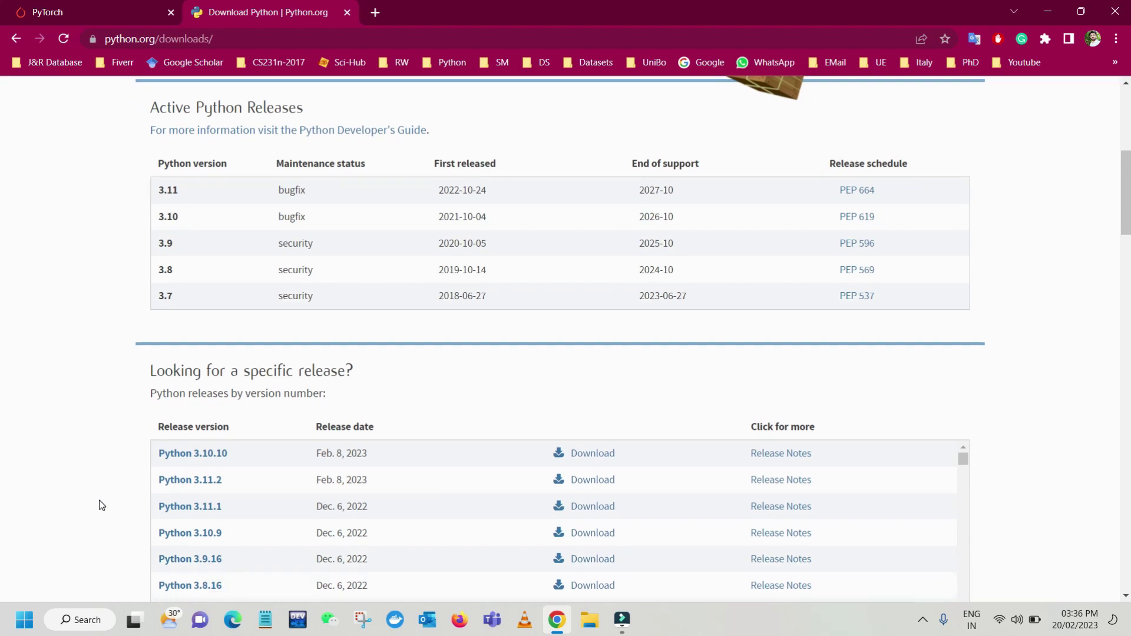
right_click(101, 504)
click(214, 510)
scroll(216, 511, down, 2)
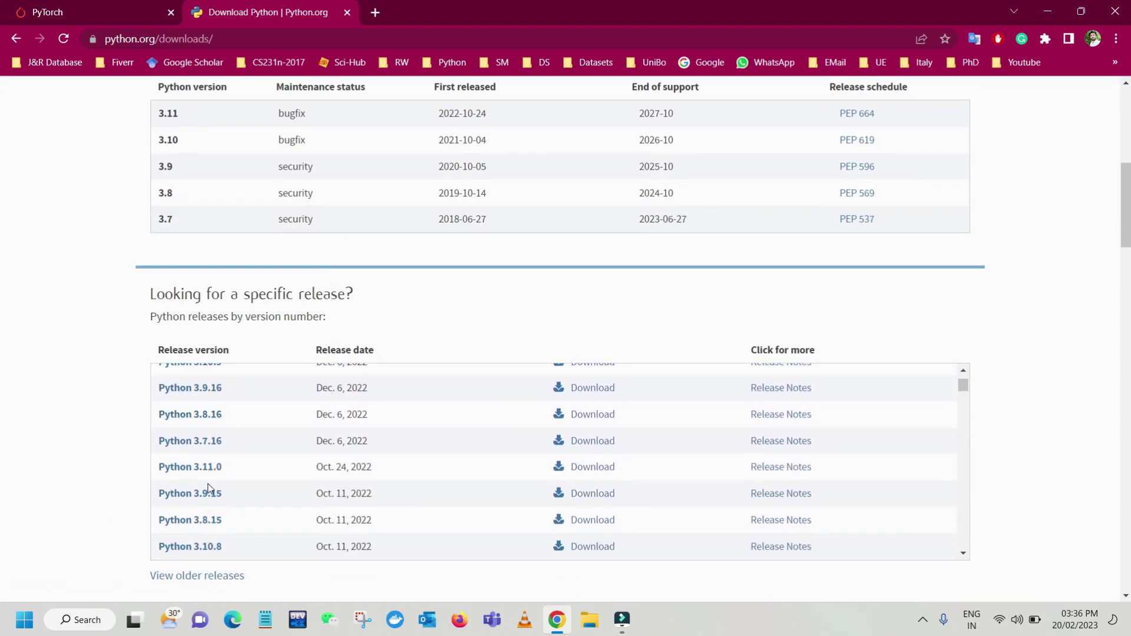
scroll(210, 489, down, 1)
scroll(210, 488, down, 1)
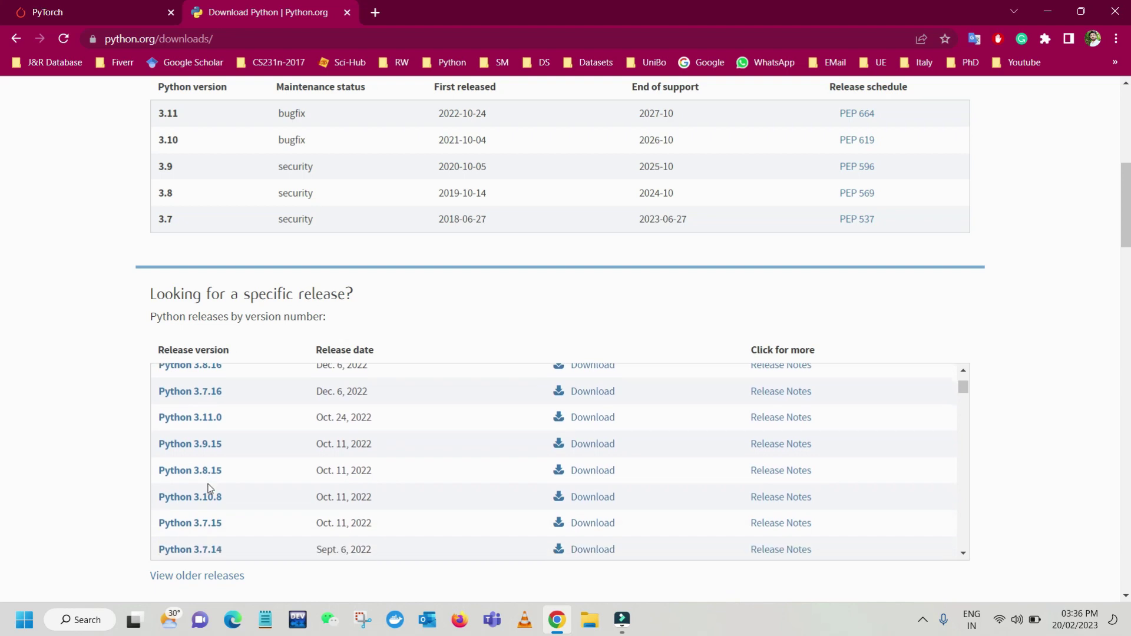
scroll(210, 488, down, 3)
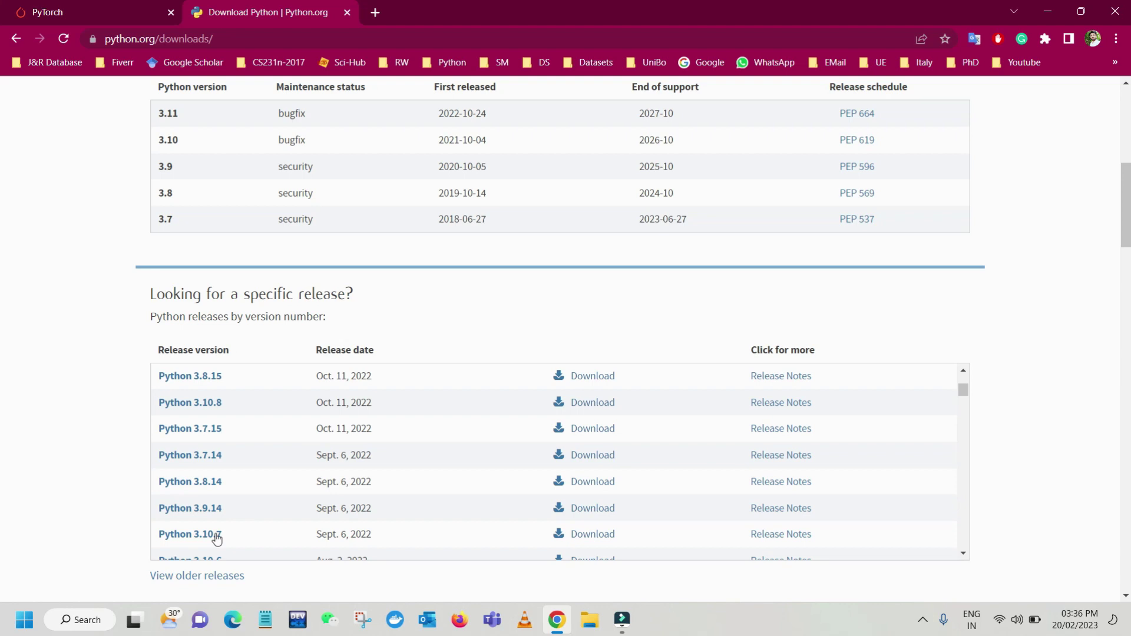
click(205, 535)
Step: Download the Windows installer (64-bit) for Python 3.10.7
scroll(206, 541, down, 15)
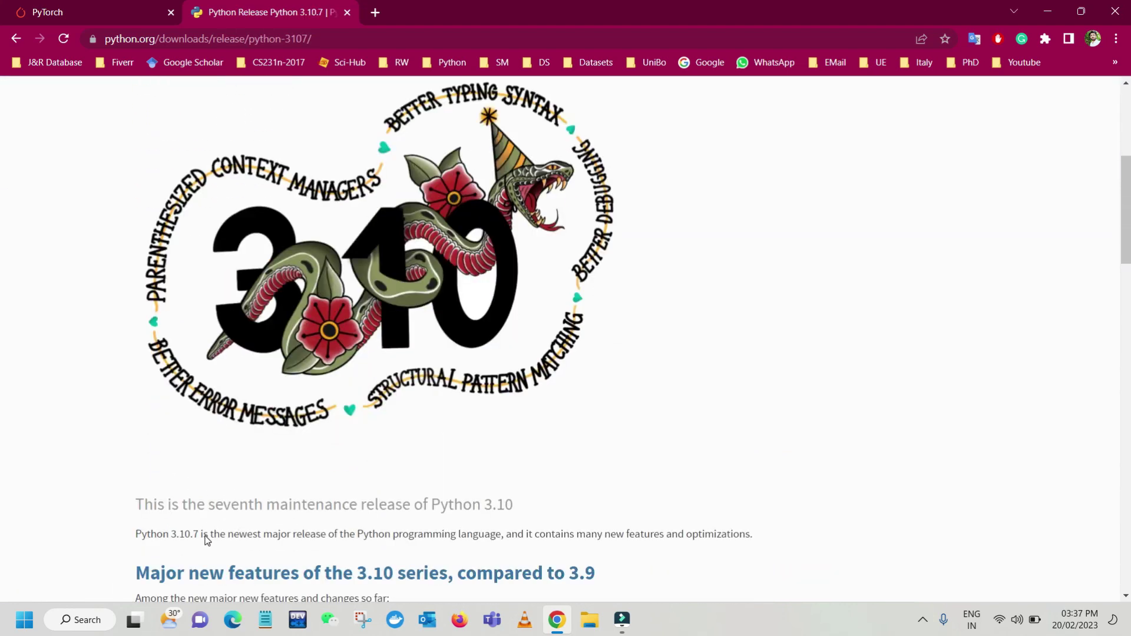
scroll(207, 541, down, 10)
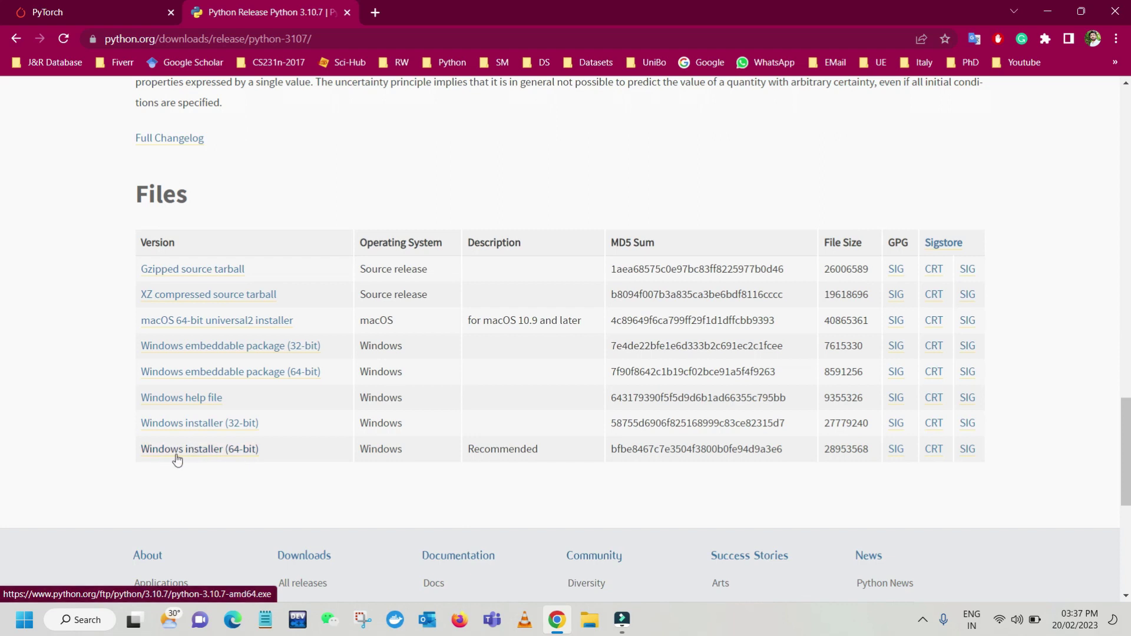
click(228, 454)
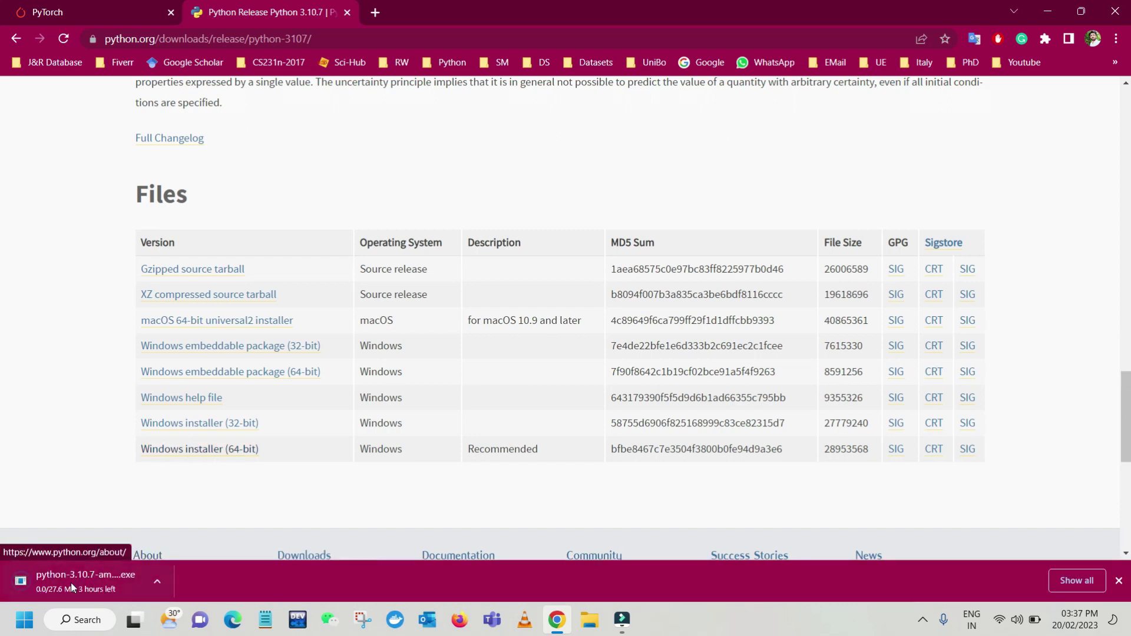
key(super+e)
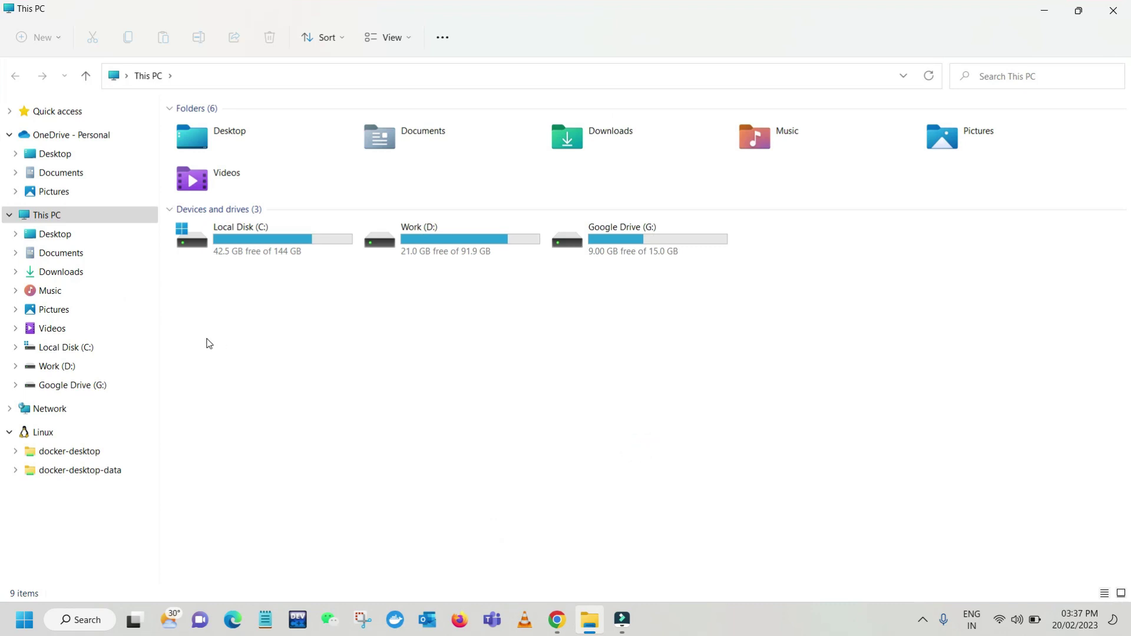
Step: Run the Python 3.10.7 installer from Downloads with 'Add Python 3.10 to PATH' ticked, then close it
click(66, 276)
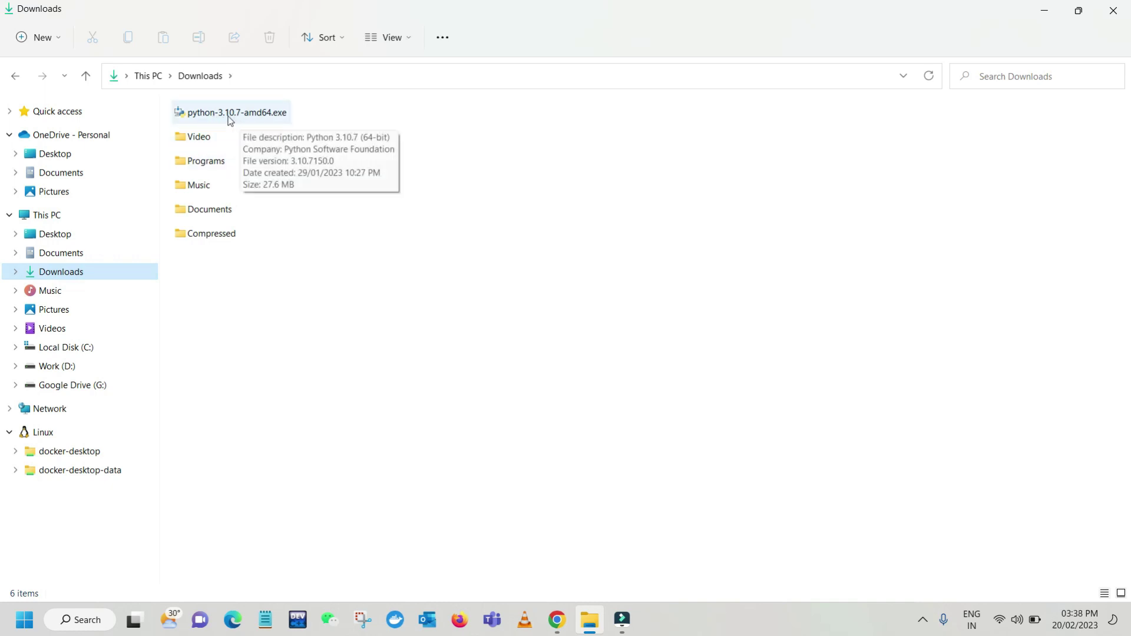
double_click(232, 118)
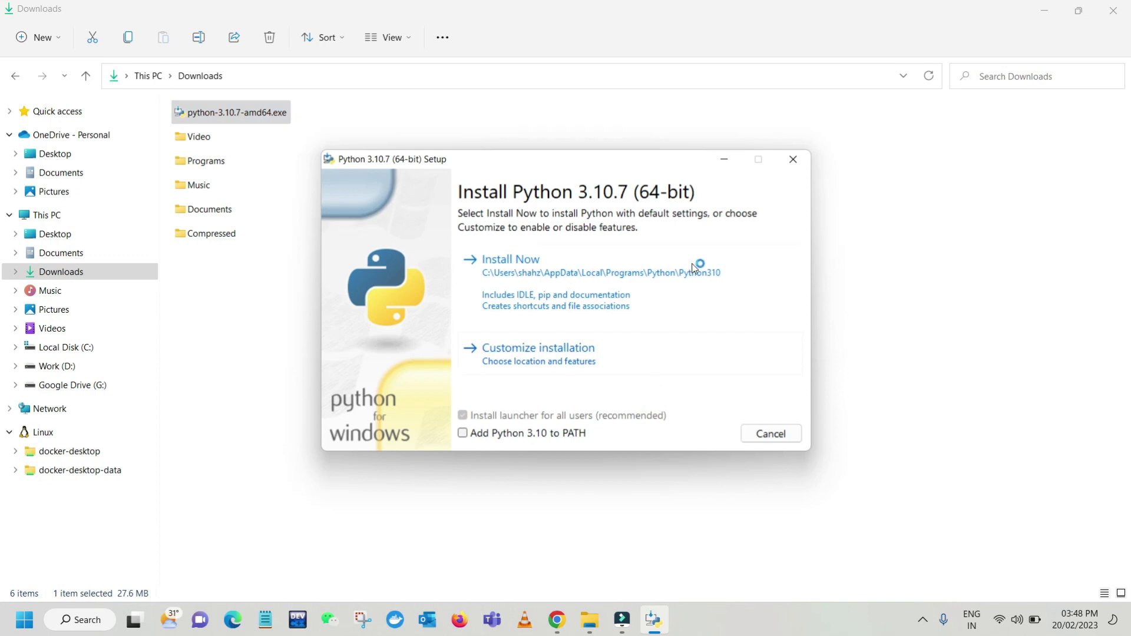
click(463, 433)
click(558, 284)
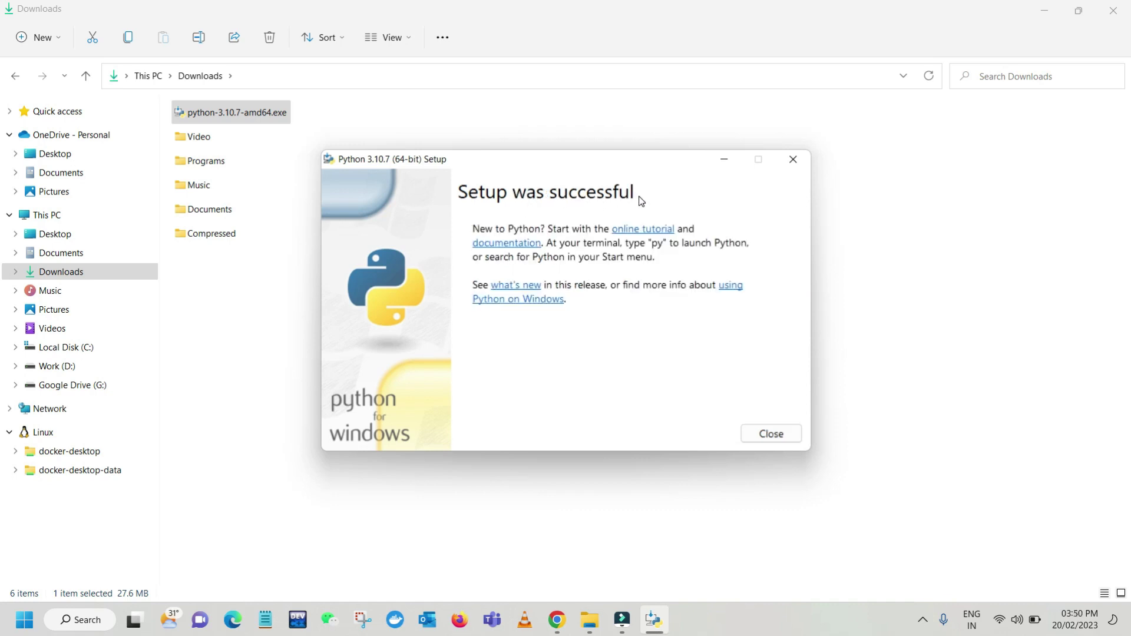
click(770, 435)
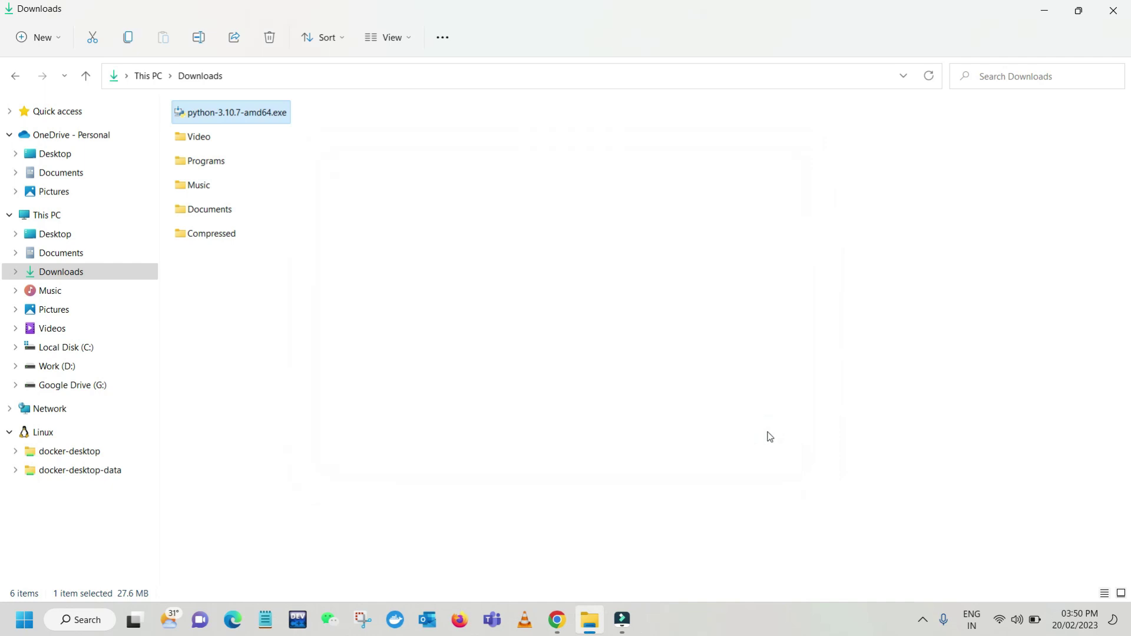
Step: Open cmd, start the Python 3.10.7 interpreter and evaluate 2+6 to get 8
key(super)
text(cmd)
key(Return)
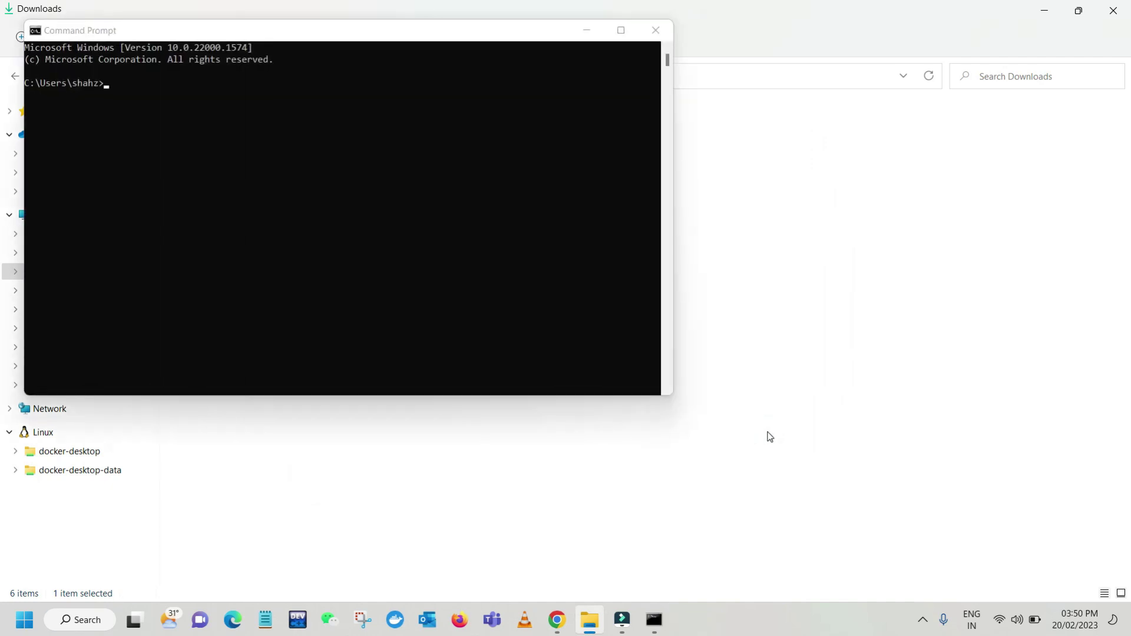
click(258, 168)
text(python)
key(Return)
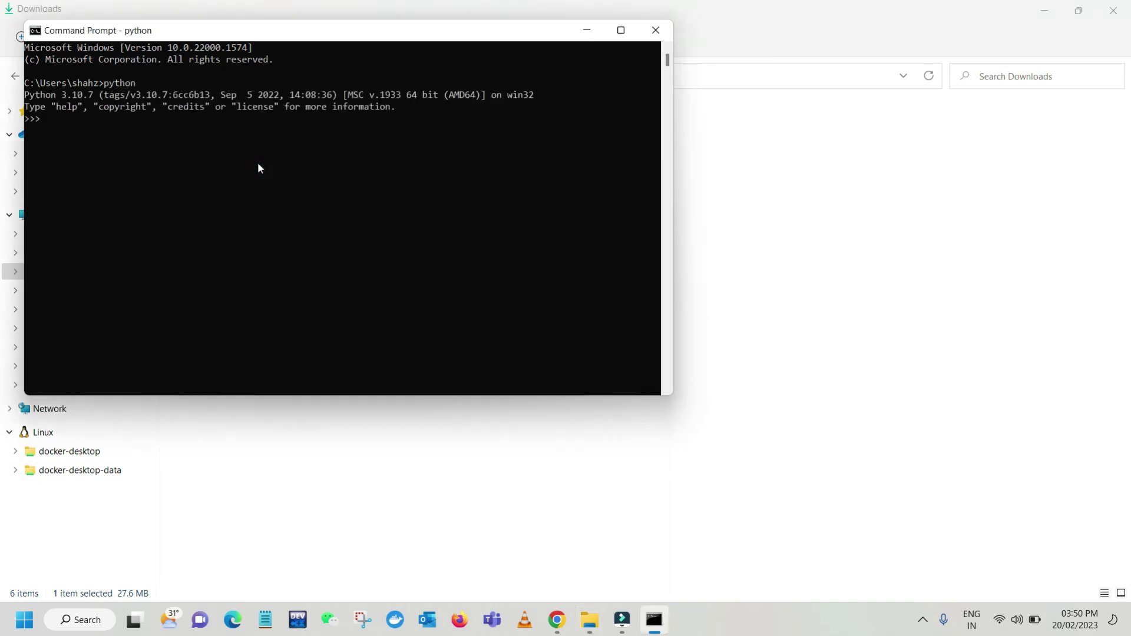
key(Return)
key(Return)
key(Return)
text(2+6)
key(Return)
key(Return)
key(Return)
key(Return)
key(Return)
Step: Exit the interpreter and run pip --version, which reports pip 23.0
text(exit())
key(Return)
key(Return)
key(Return)
key(Return)
text(pip --ver)
key(BackSpace)
key(BackSpace)
key(BackSpace)
key(BackSpace)
key(BackSpace)
text(--version)
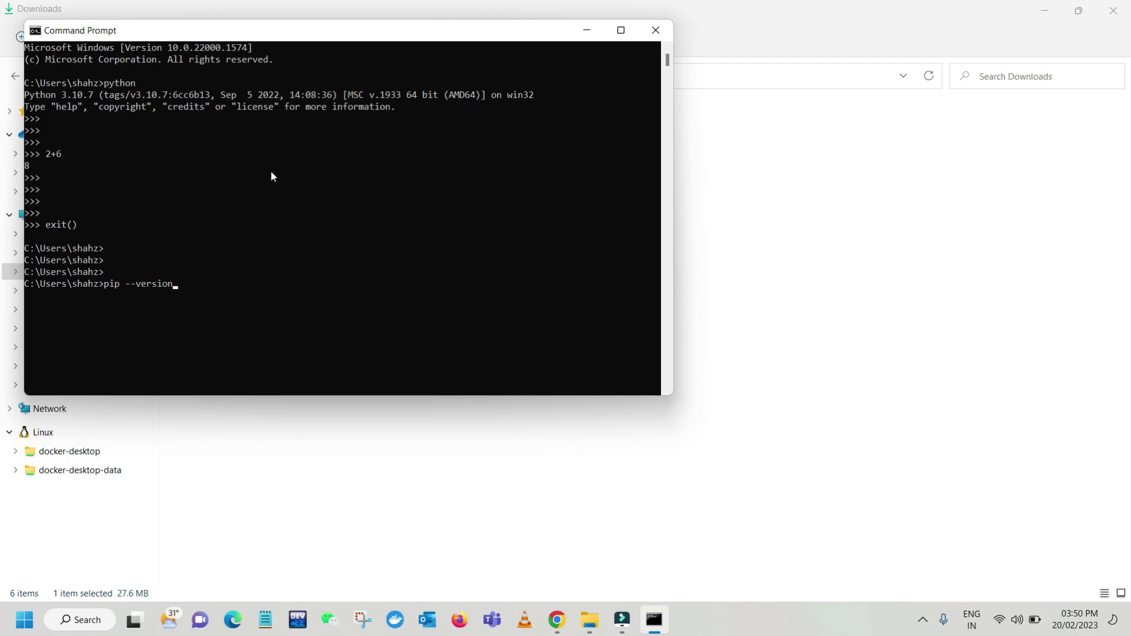
key(Return)
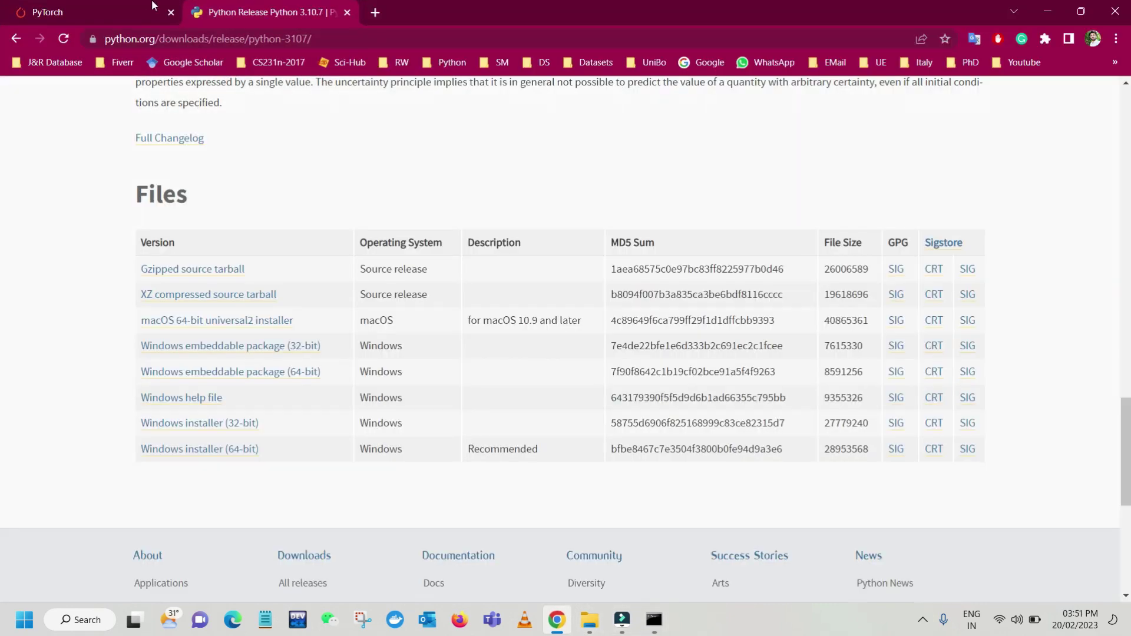
Step: Review the cu117 pip3 install command on the PyTorch tab, then return to Command Prompt
click(122, 7)
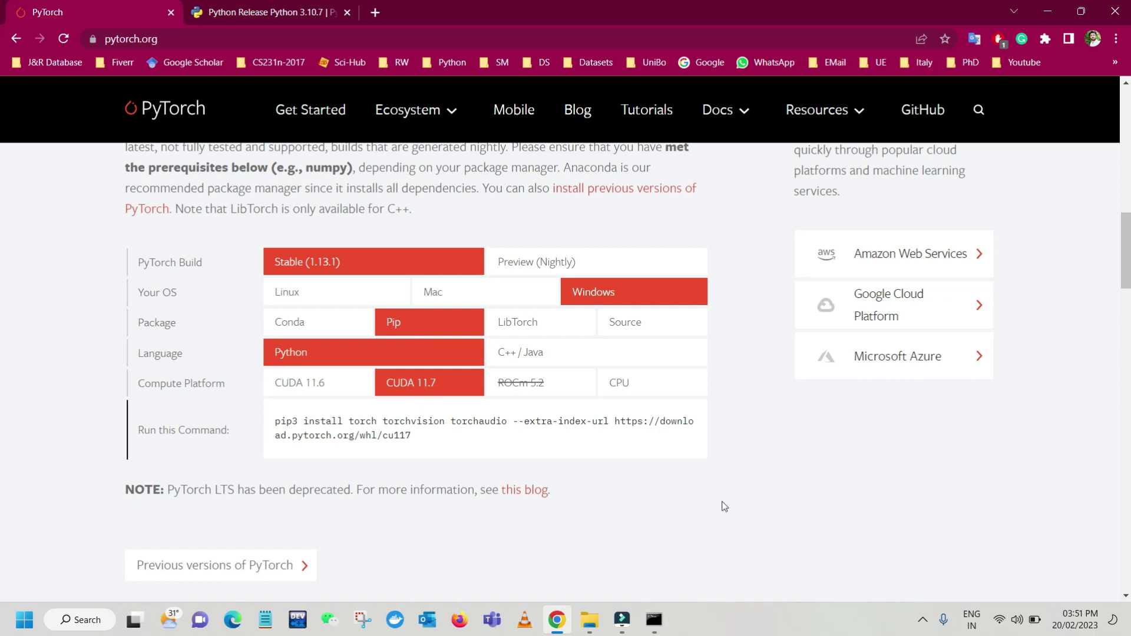
click(1042, 10)
click(339, 344)
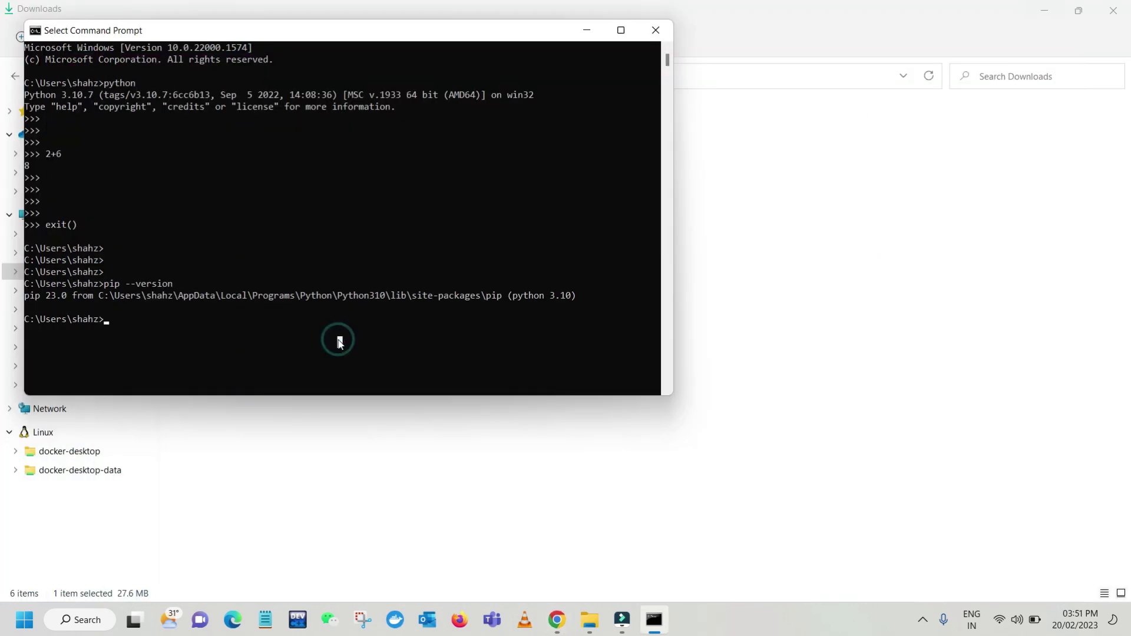
key(Return)
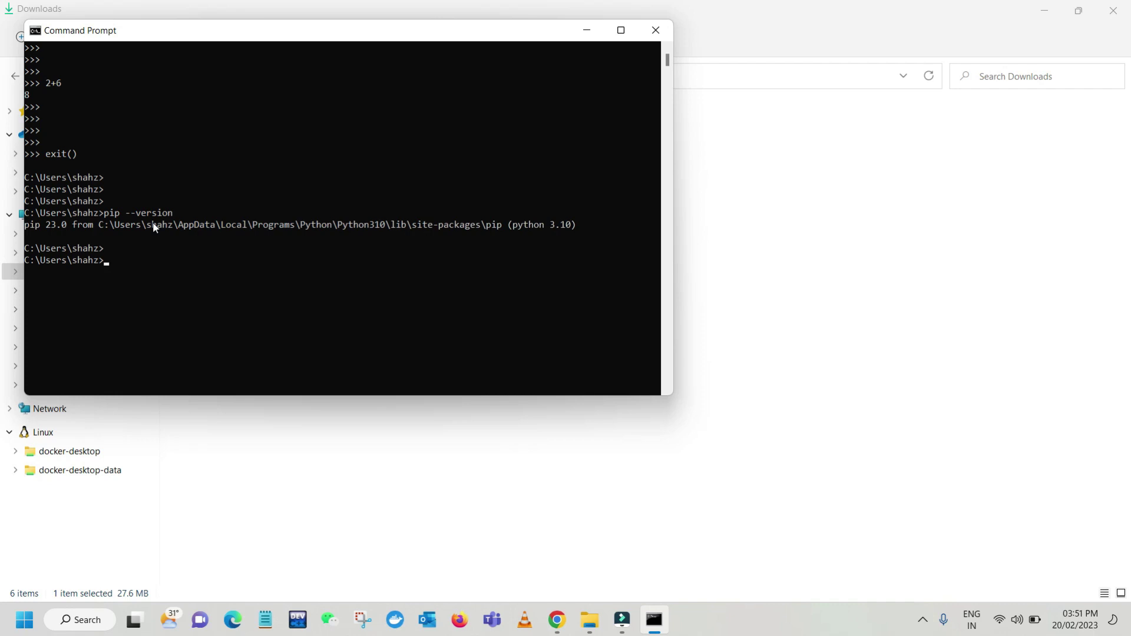
Step: Run pip install --upgrade pip; it errors, recommending python.exe -m pip install --upgrade pip
text(pip install --upgrade pip)
key(Return)
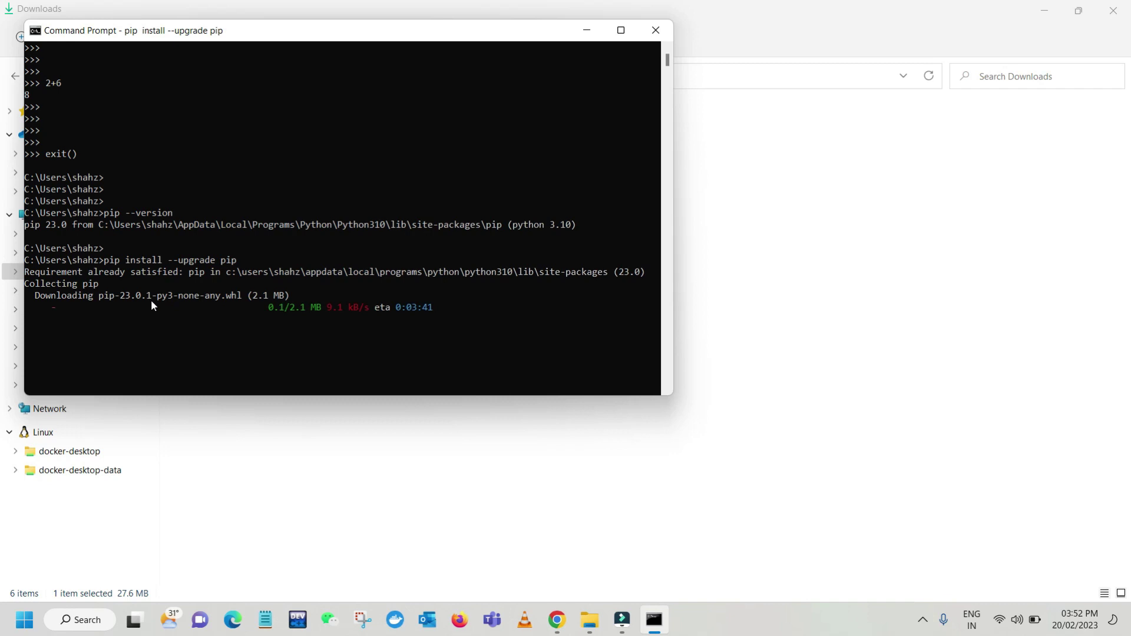
scroll(321, 176, down, 3)
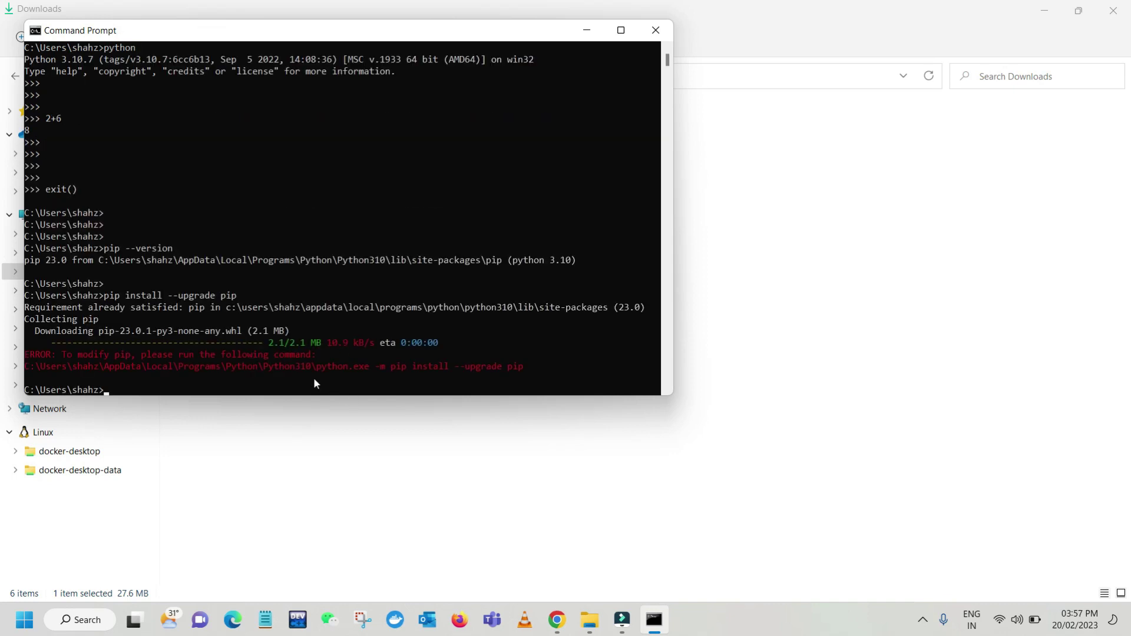
scroll(313, 380, down, 2)
Step: Check the pip version, correcting the mistyped pip -version flag to --version
text(pip -version)
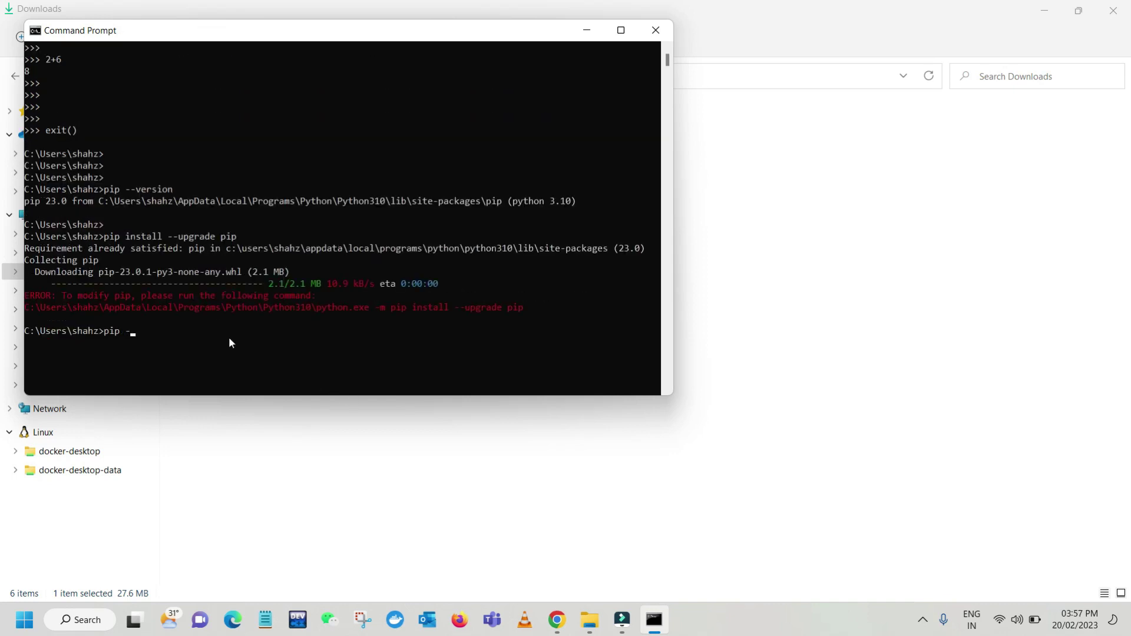
key(Return)
key(Up)
text(-)
key(Return)
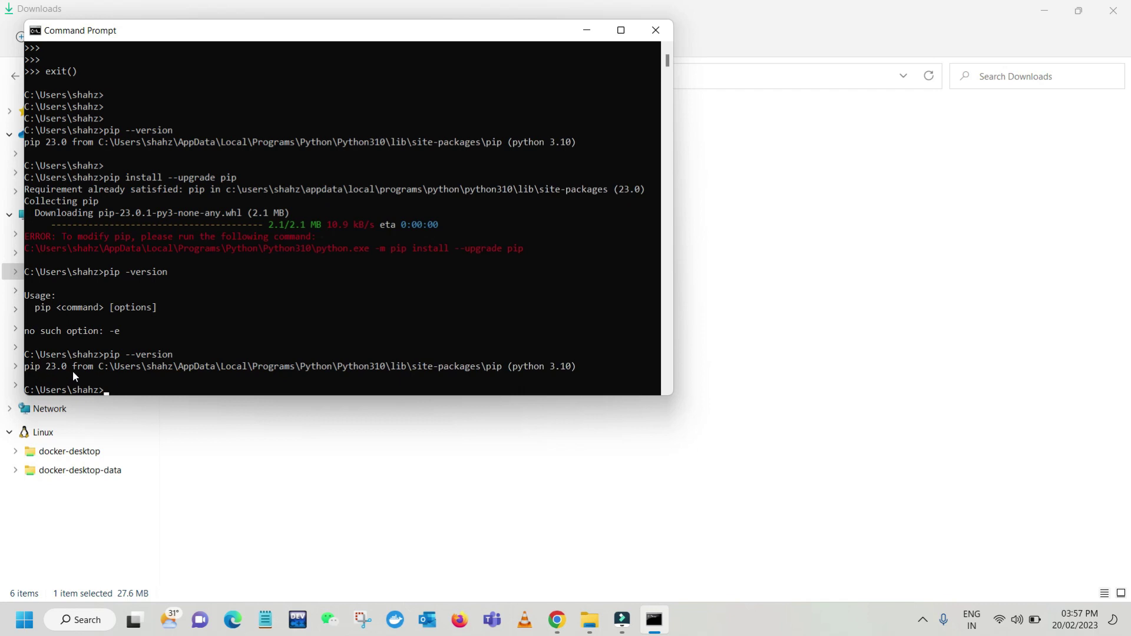
Step: Copy the recommended python.exe -m pip install --upgrade pip command from the error and run it
drag(317, 252, 522, 255)
key(super+c)
right_click(521, 254)
click(359, 380)
right_click(361, 387)
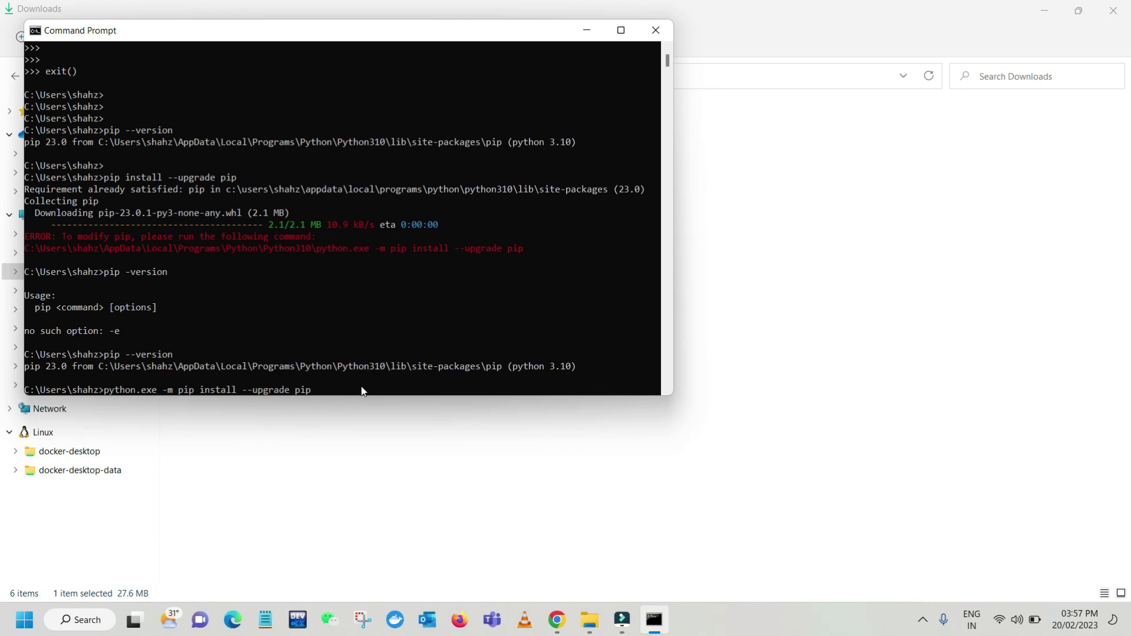
key(Return)
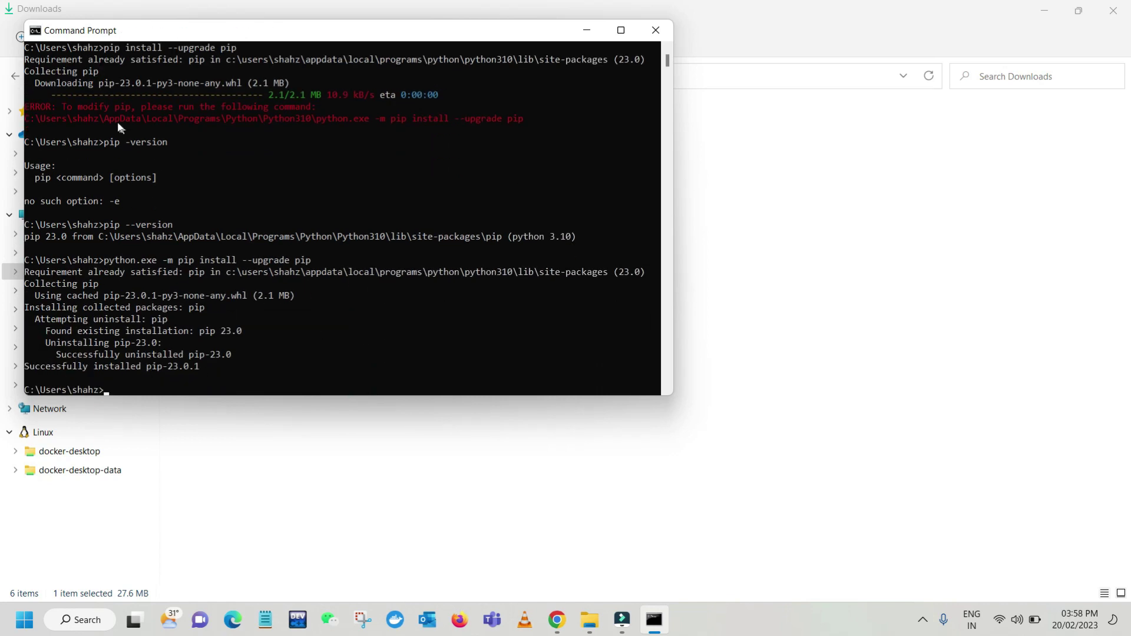
Step: Review the successful pip-23.0.1 install output and confirm pip --version reports 23.0.1
drag(45, 87, 242, 83)
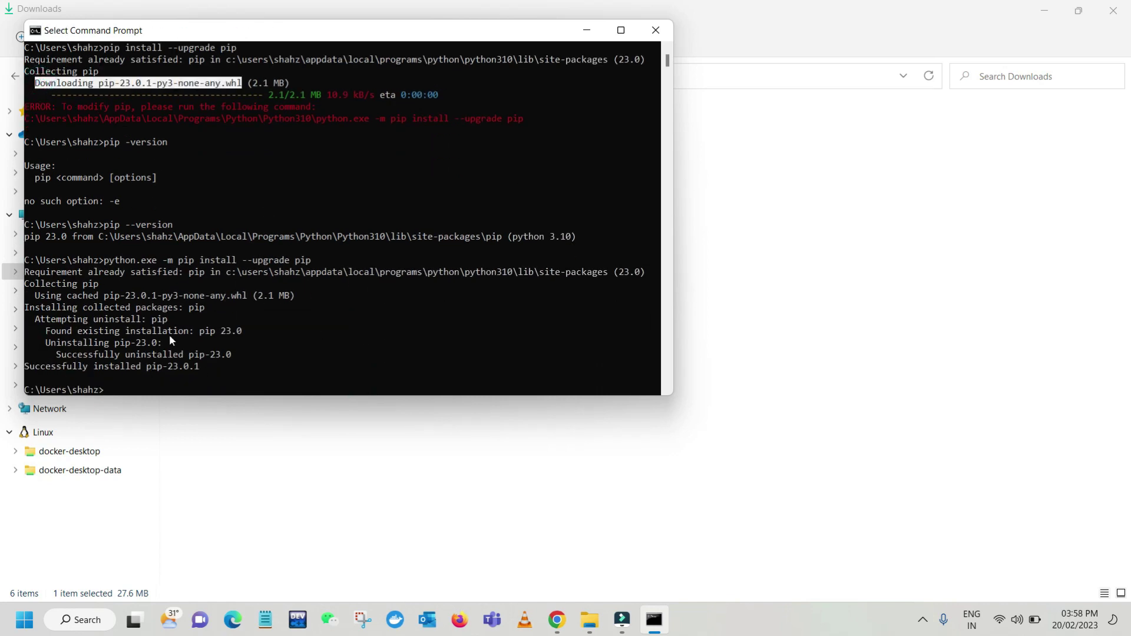
click(106, 372)
click(49, 346)
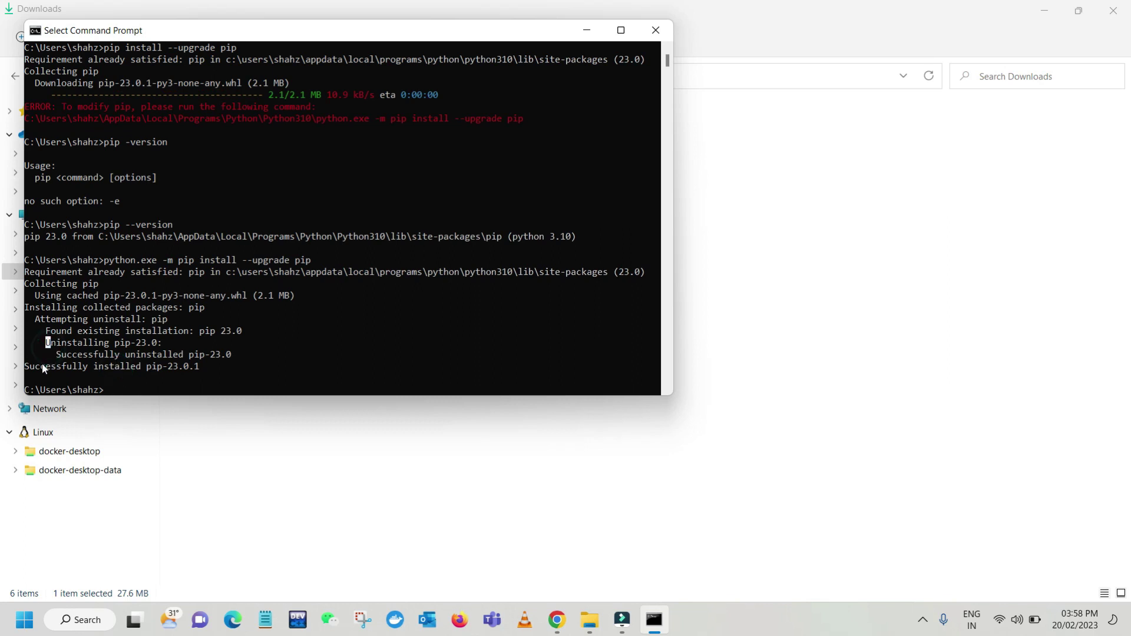
drag(108, 377, 199, 369)
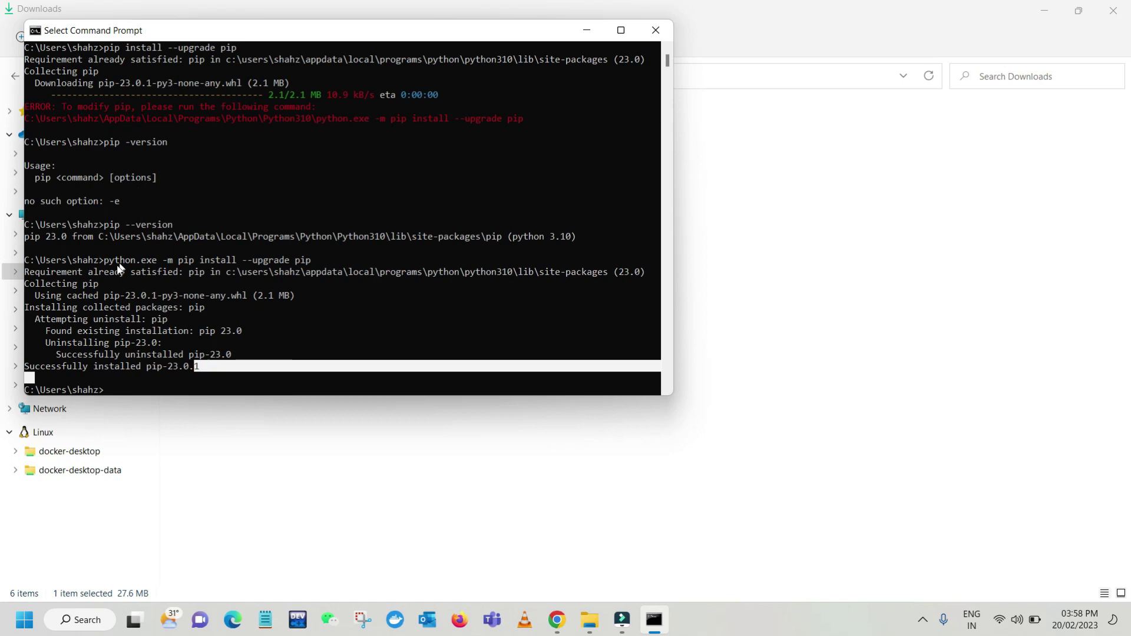
click(212, 375)
key(Return)
key(Return)
key(Return)
key(Return)
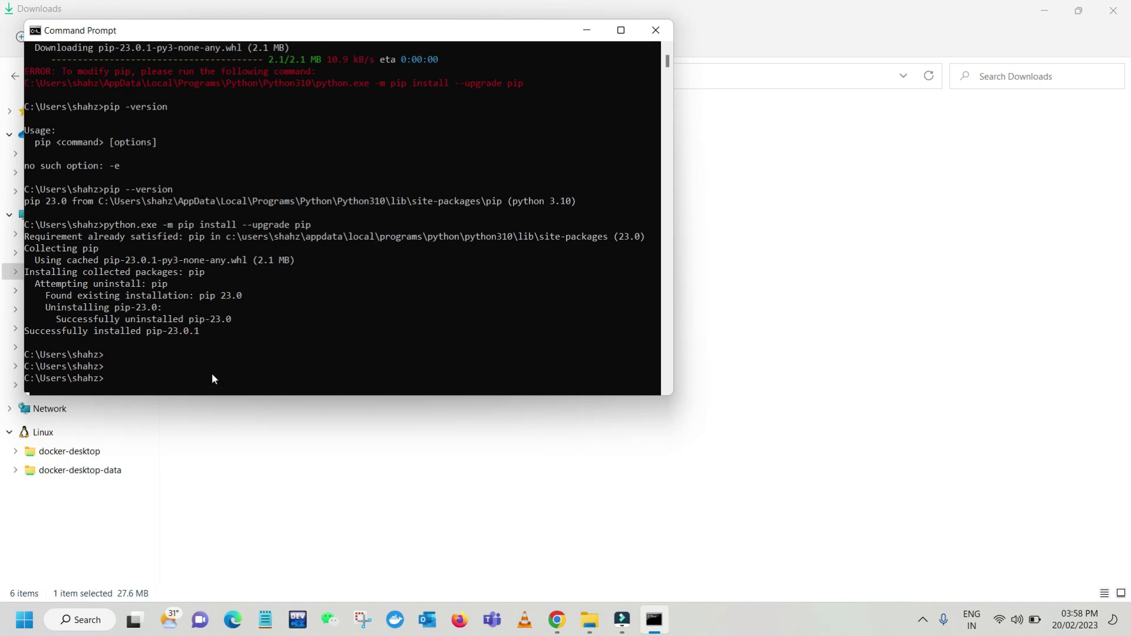
text(pip --version)
key(Return)
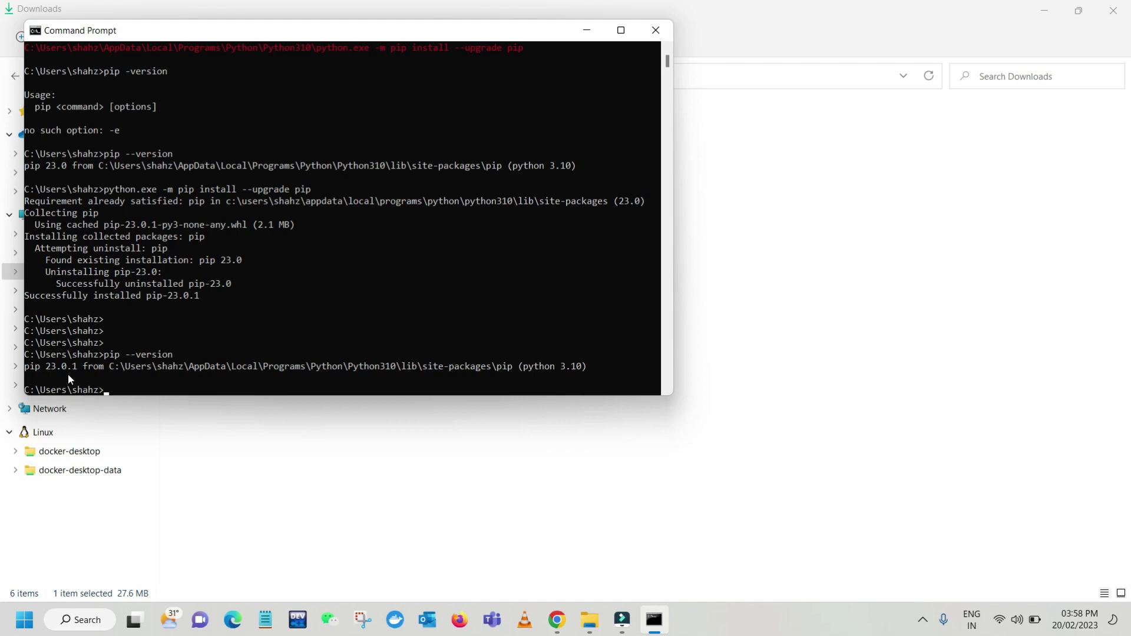
key(Return)
key(Return)
key(Return)
key(Return)
key(Return)
key(Return)
key(Return)
key(Return)
key(Return)
key(Return)
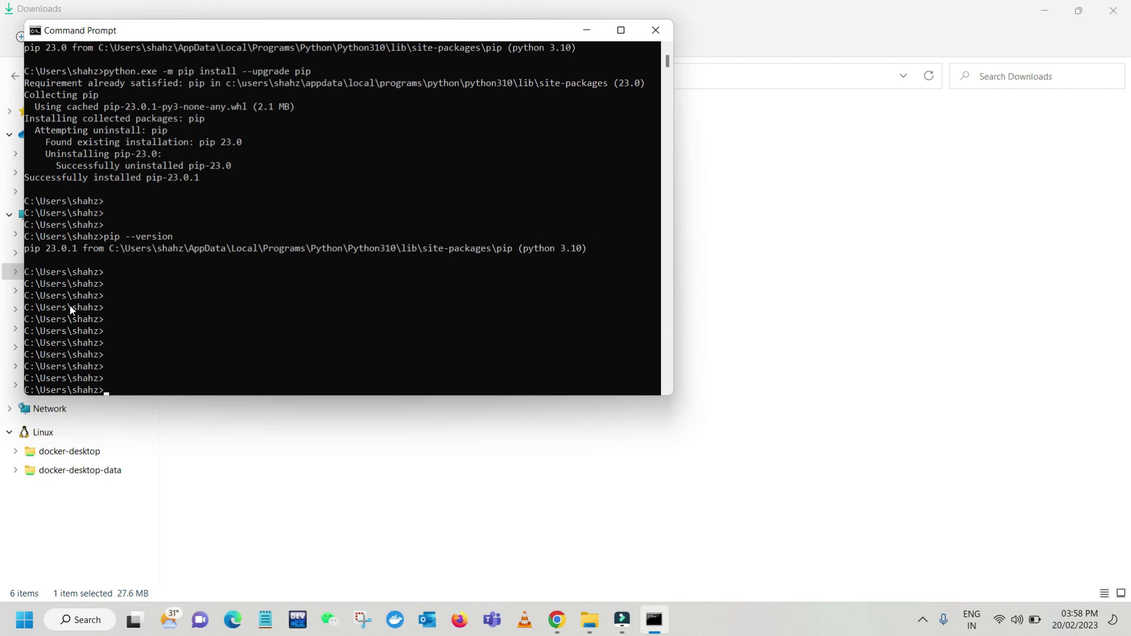
Step: Search Google for 'cuda tollkit' in a new Chrome tab and browse the results
click(557, 620)
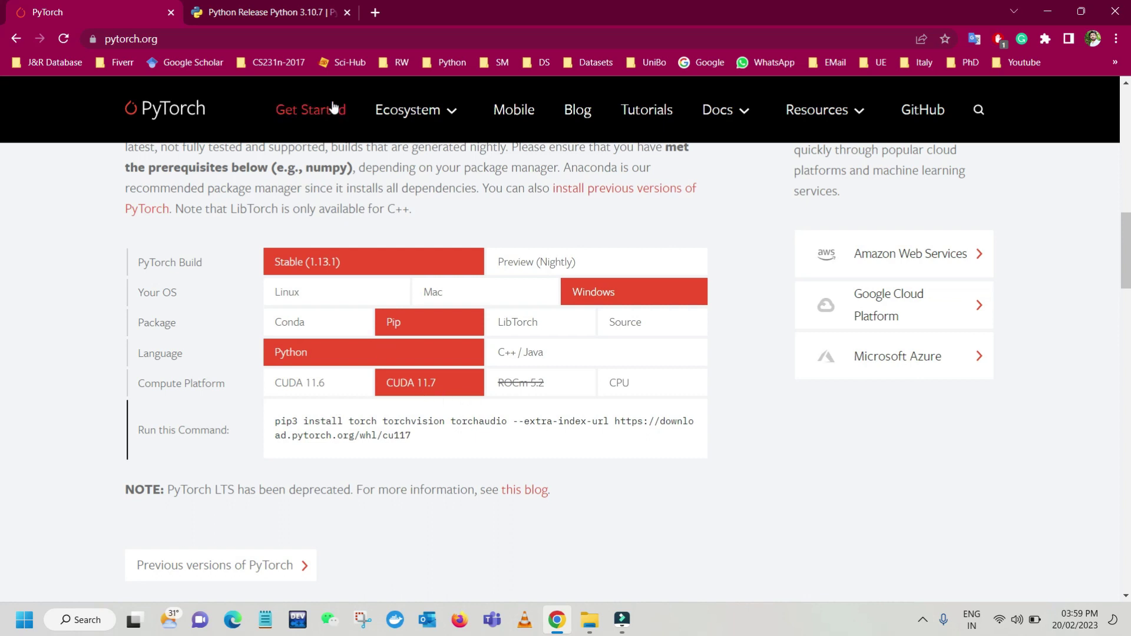
click(375, 12)
text(c)
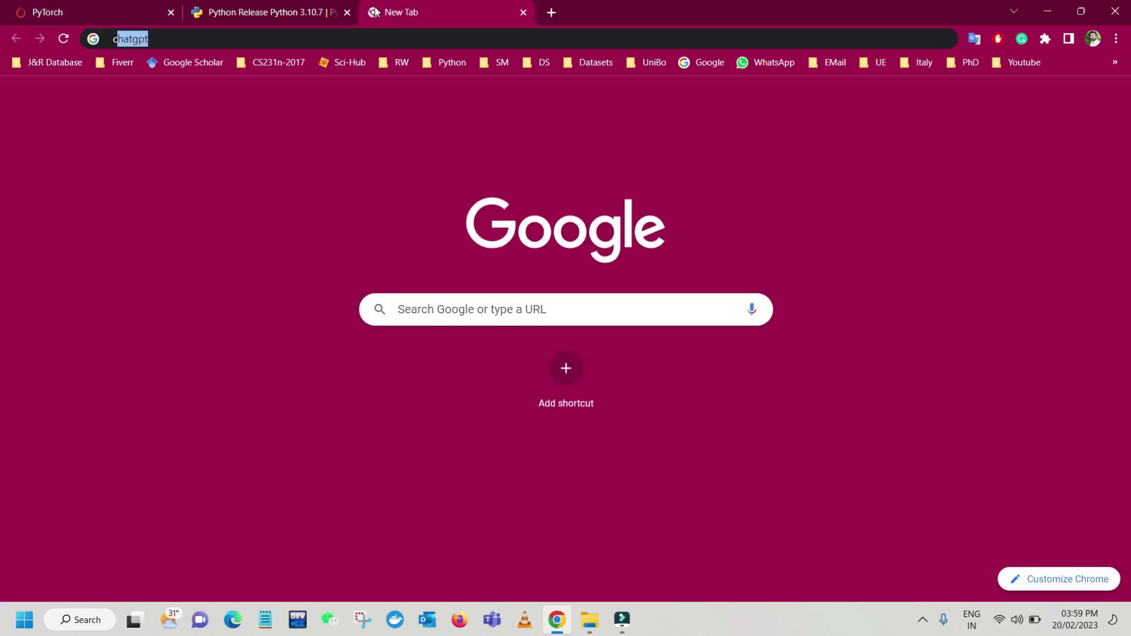
text(uda tollkit)
key(Return)
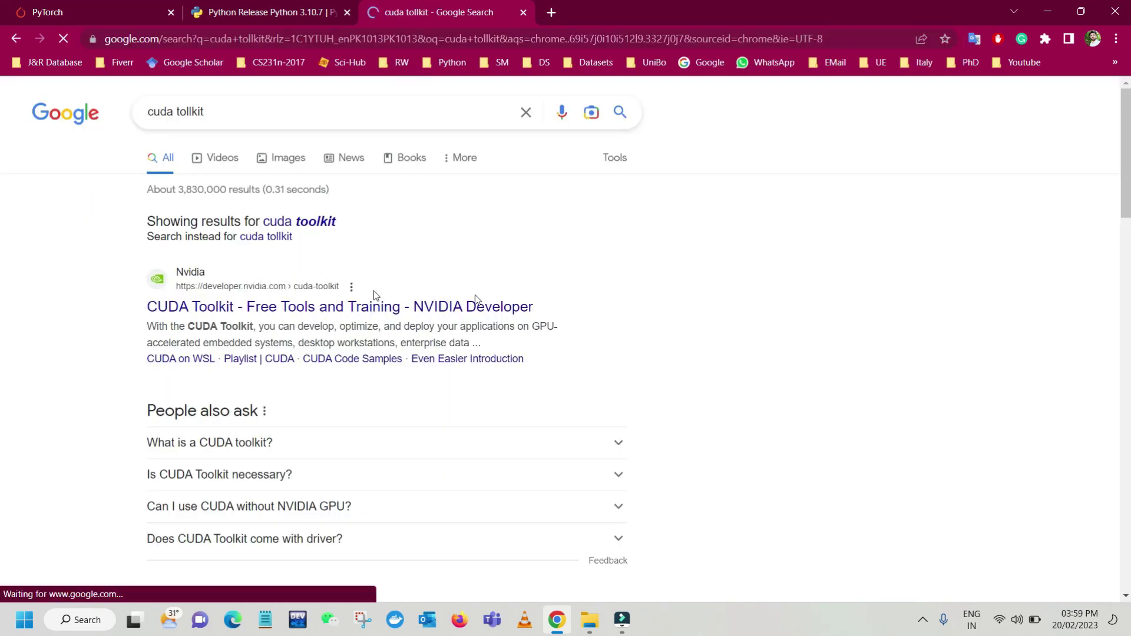
scroll(477, 298, down, 1)
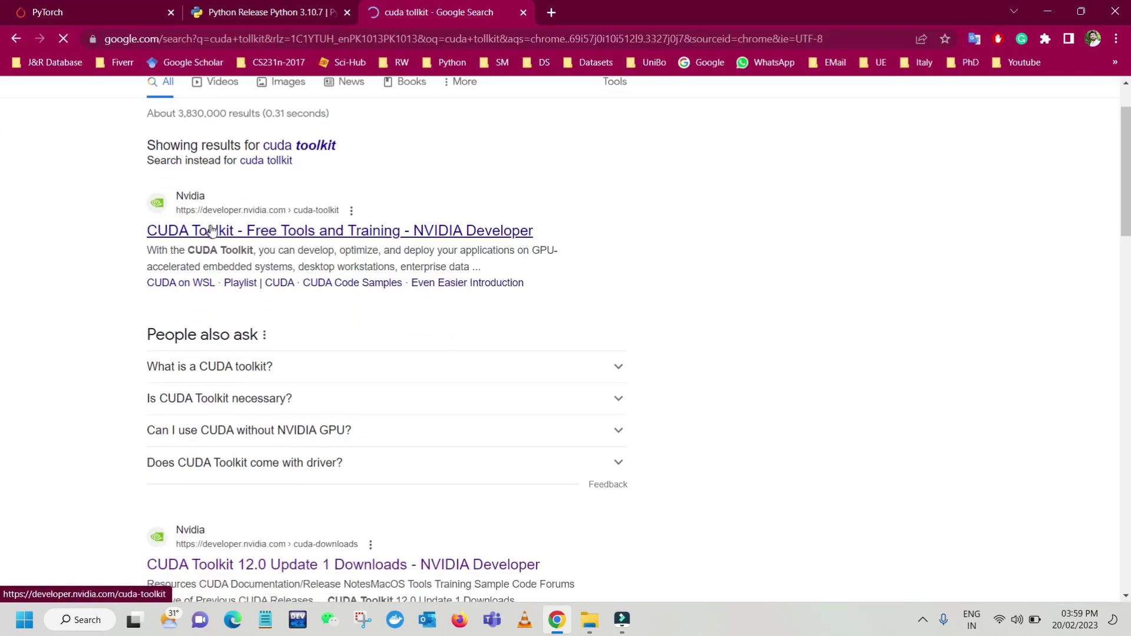
scroll(264, 224, down, 4)
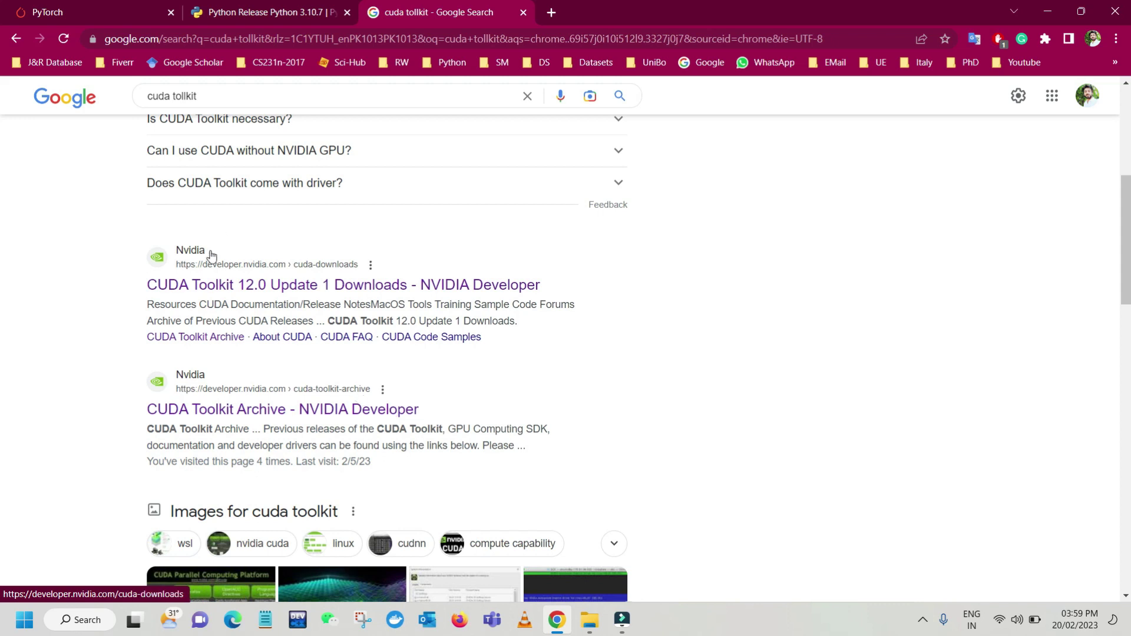
Step: Recheck the PyTorch CUDA version, then open the 'CUDA Toolkit Archive - NVIDIA Developer' result
click(93, 7)
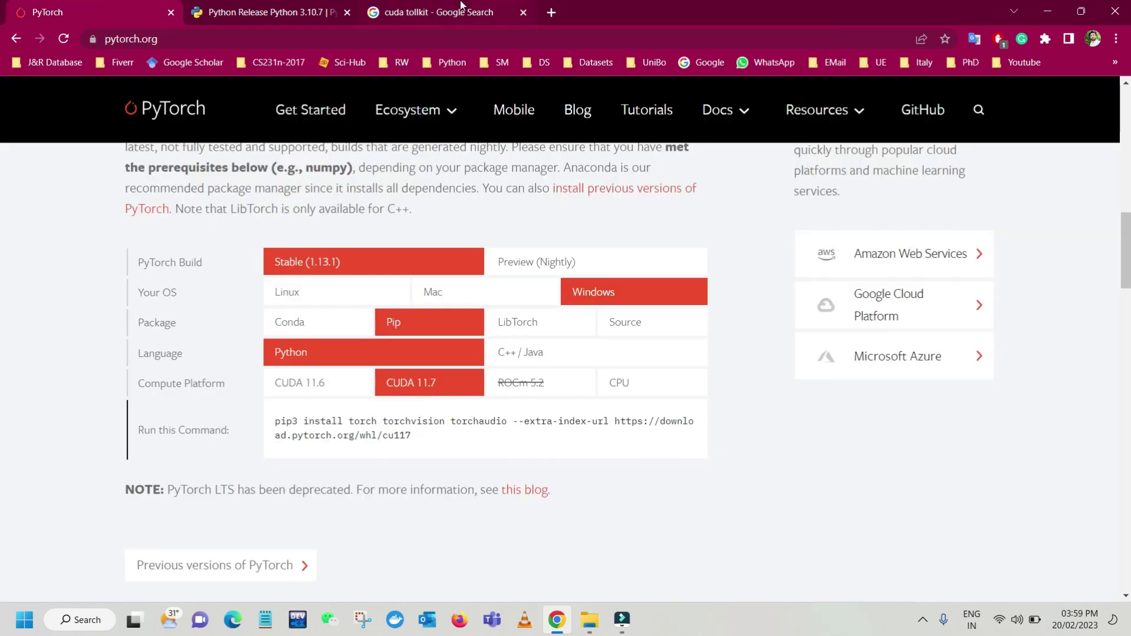
key(ctrl+shift+Tab)
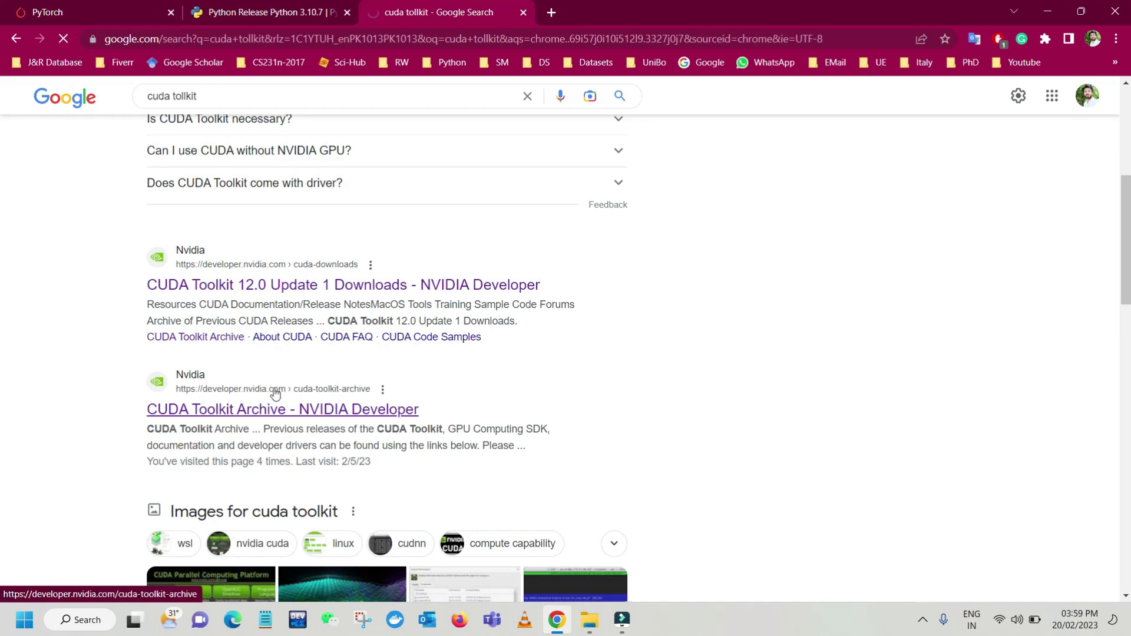
click(275, 393)
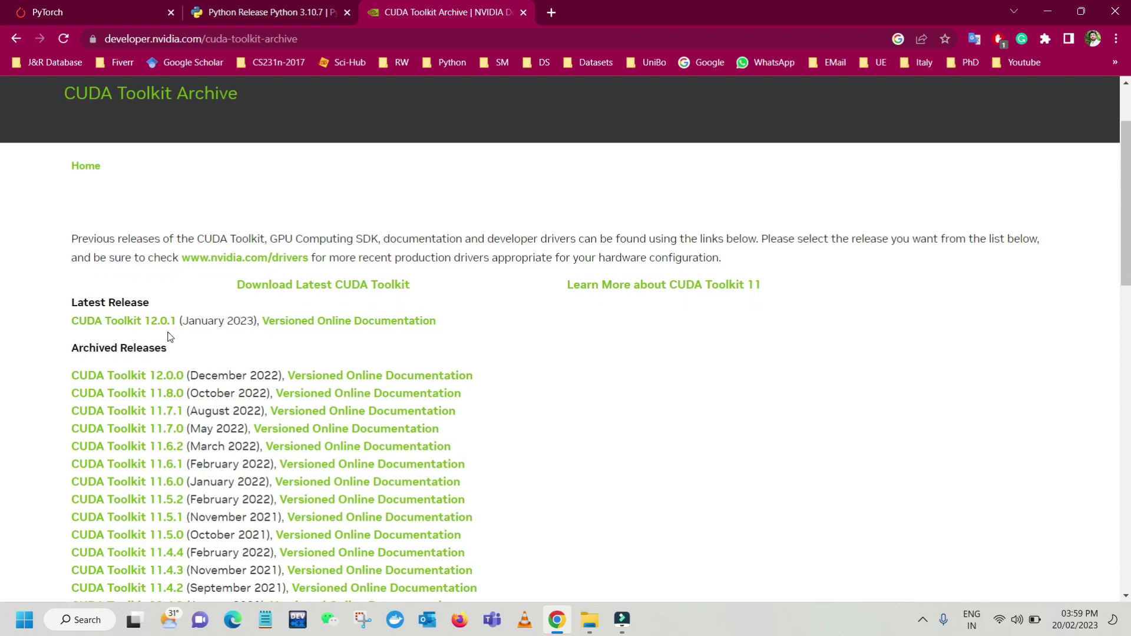
Step: Confirm PyTorch needs CUDA 11.7, then open the CUDA Toolkit 11.7.0 page from the archive
scroll(169, 337, down, 1)
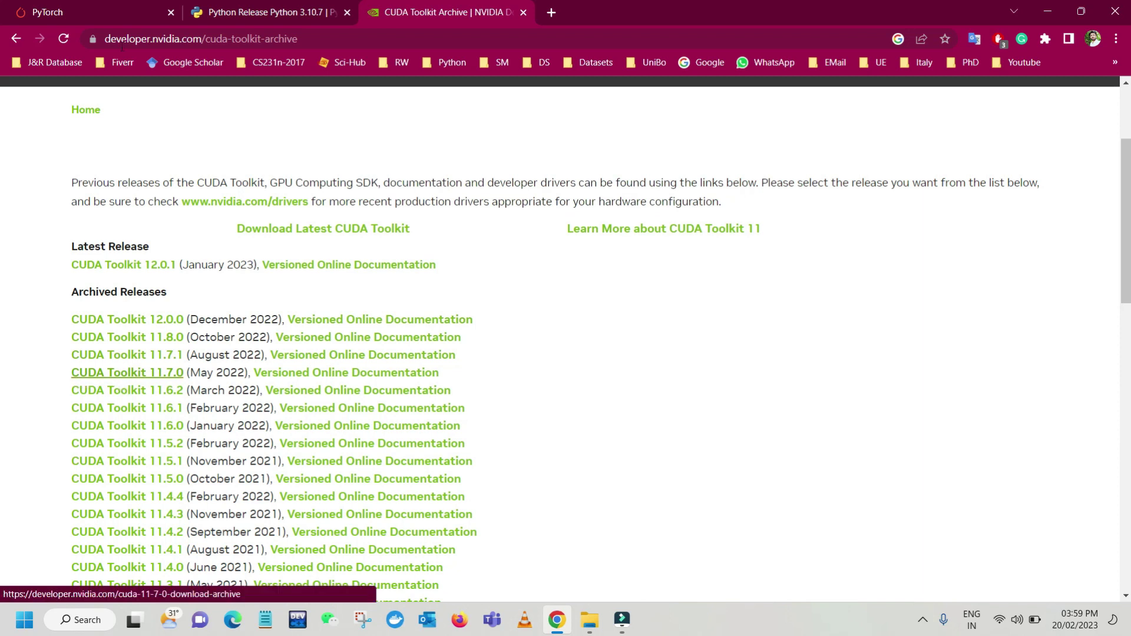
click(113, 7)
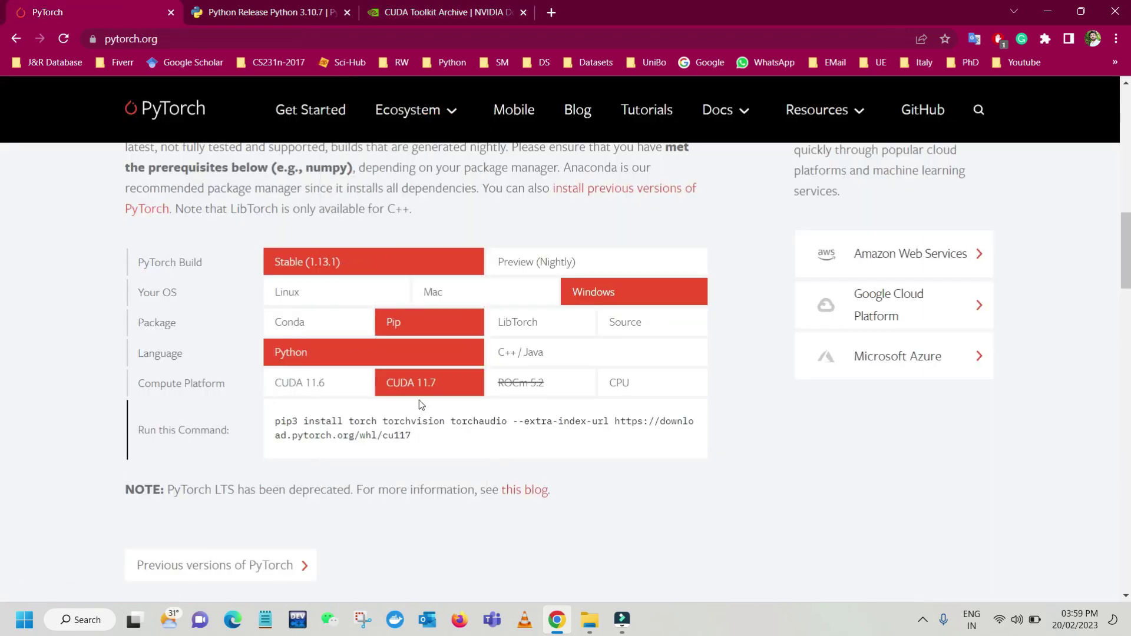
key(ctrl+shift+Tab)
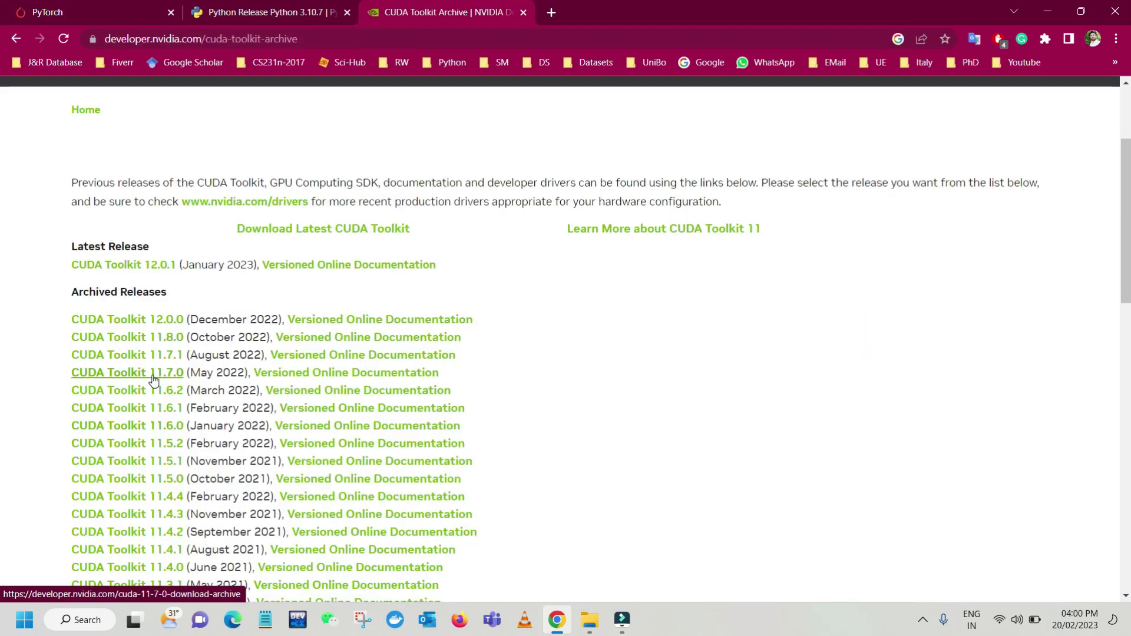
click(152, 380)
scroll(556, 454, down, 3)
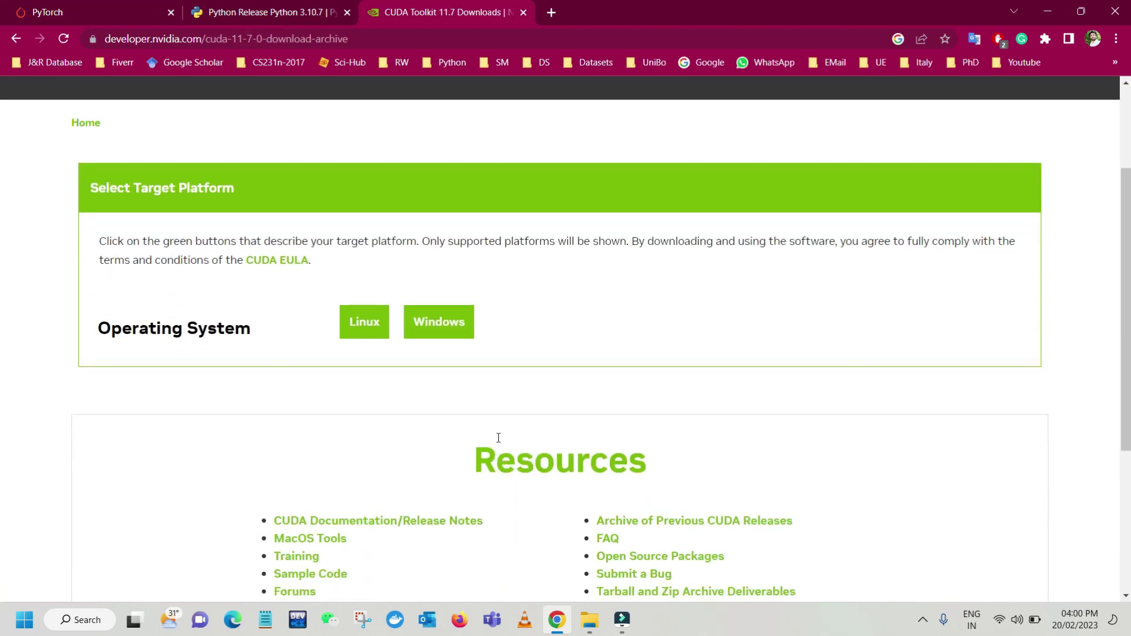
Step: Choose Windows, 11, x86_64 and exe (local), then download the 2.5 GB installer
click(447, 328)
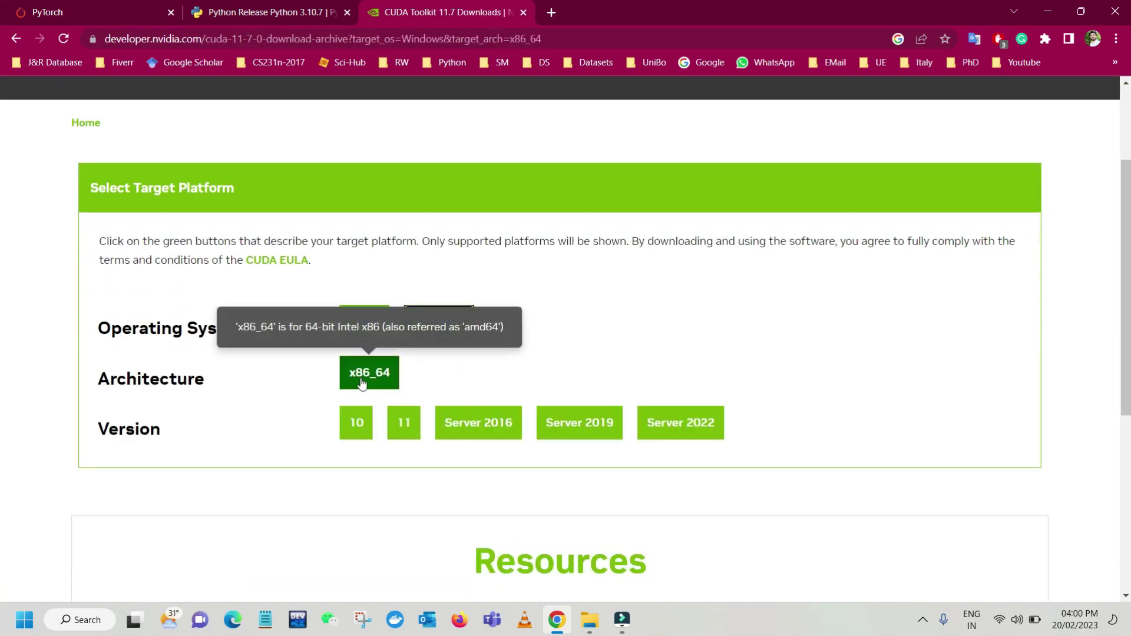
click(404, 424)
scroll(404, 429, down, 2)
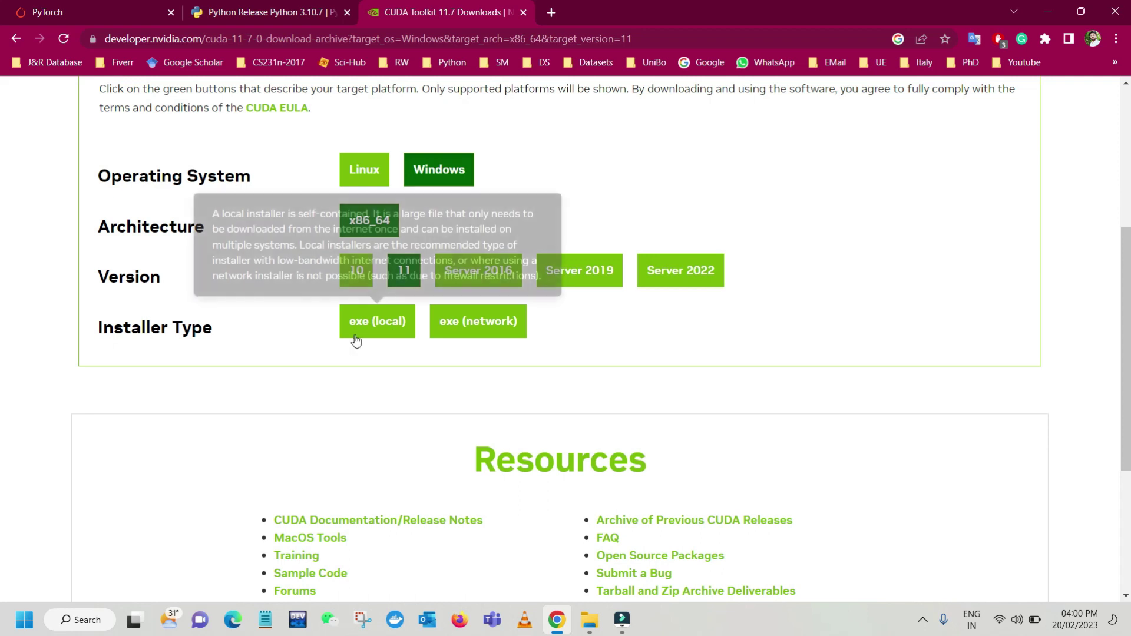
click(373, 332)
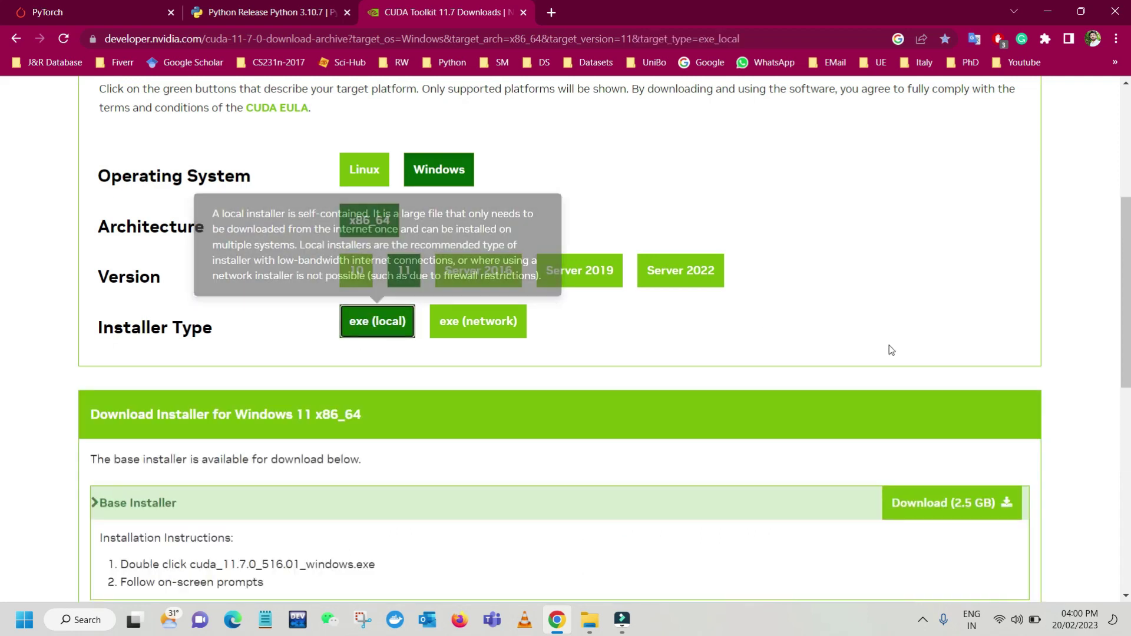
scroll(891, 350, down, 3)
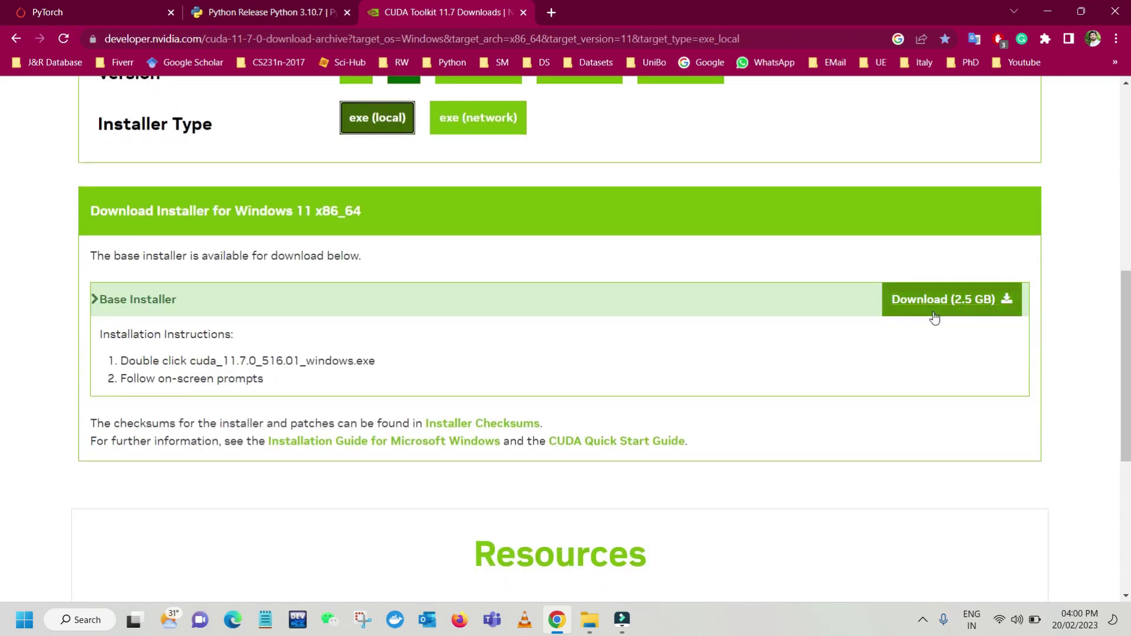
click(917, 305)
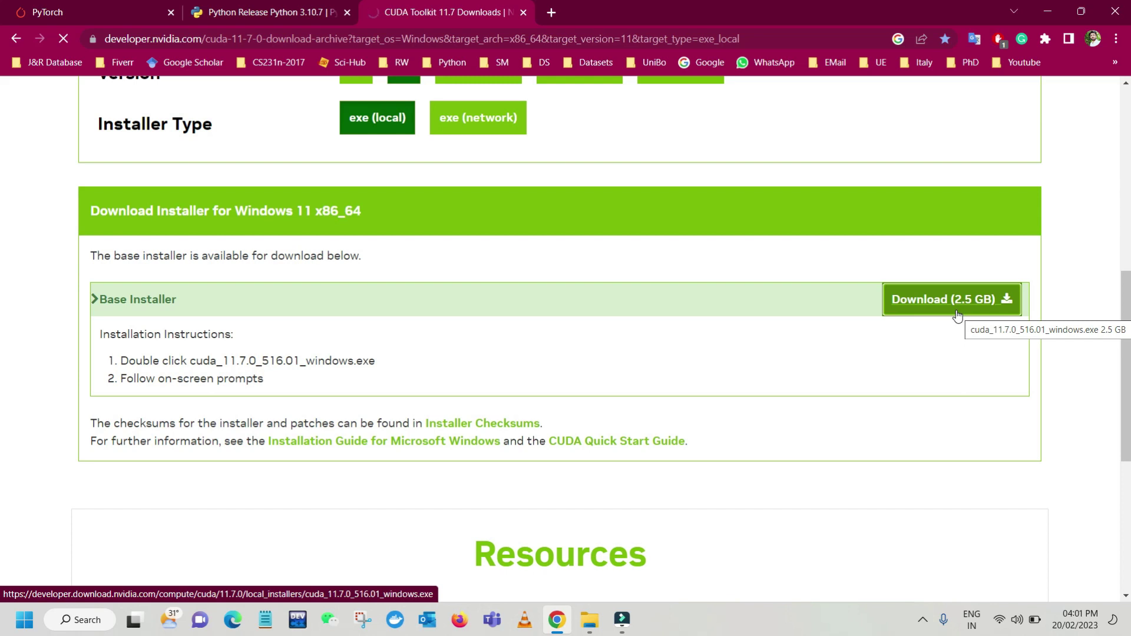
key(super+e)
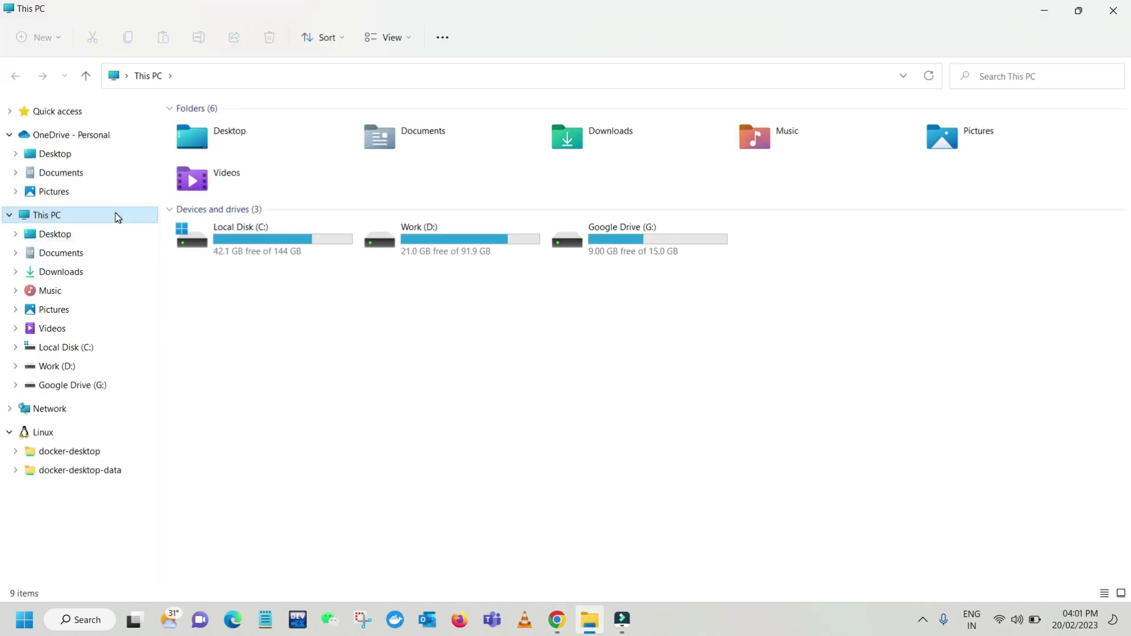
Step: Run cuda_11.7.0_516.01_windows.exe from Downloads and accept the default extraction folder
click(70, 276)
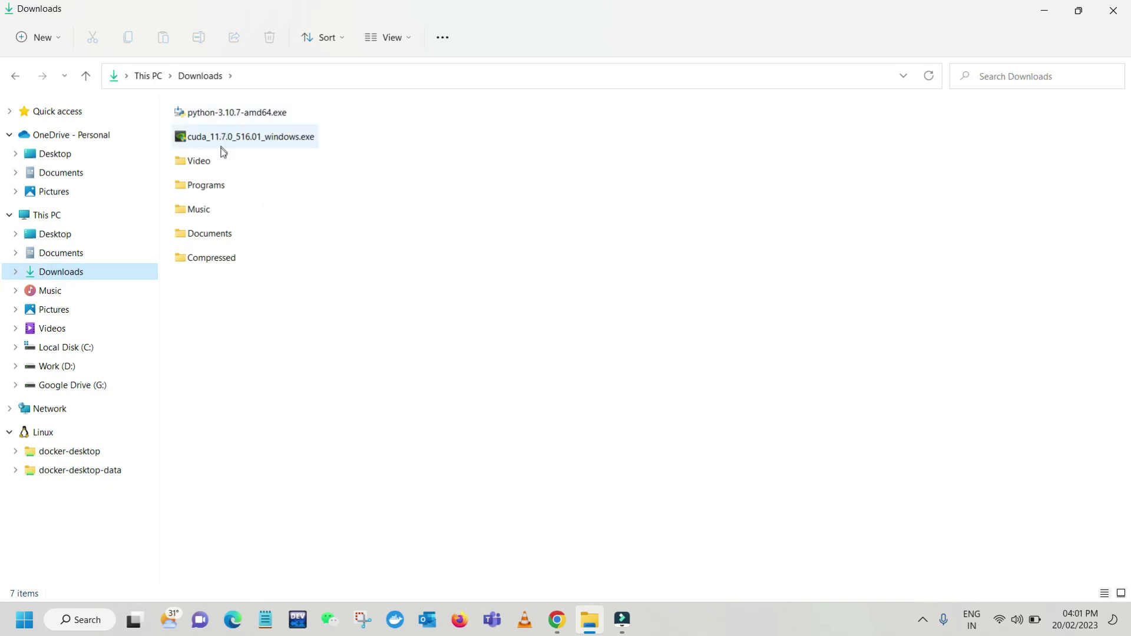
mouse_move(224, 153)
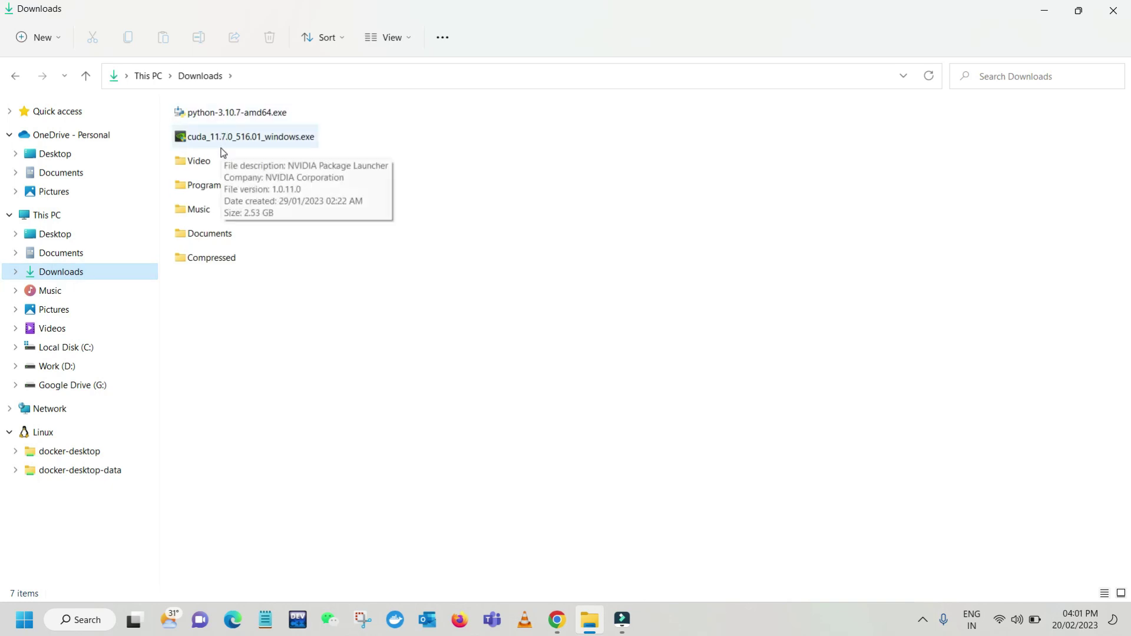
double_click(226, 142)
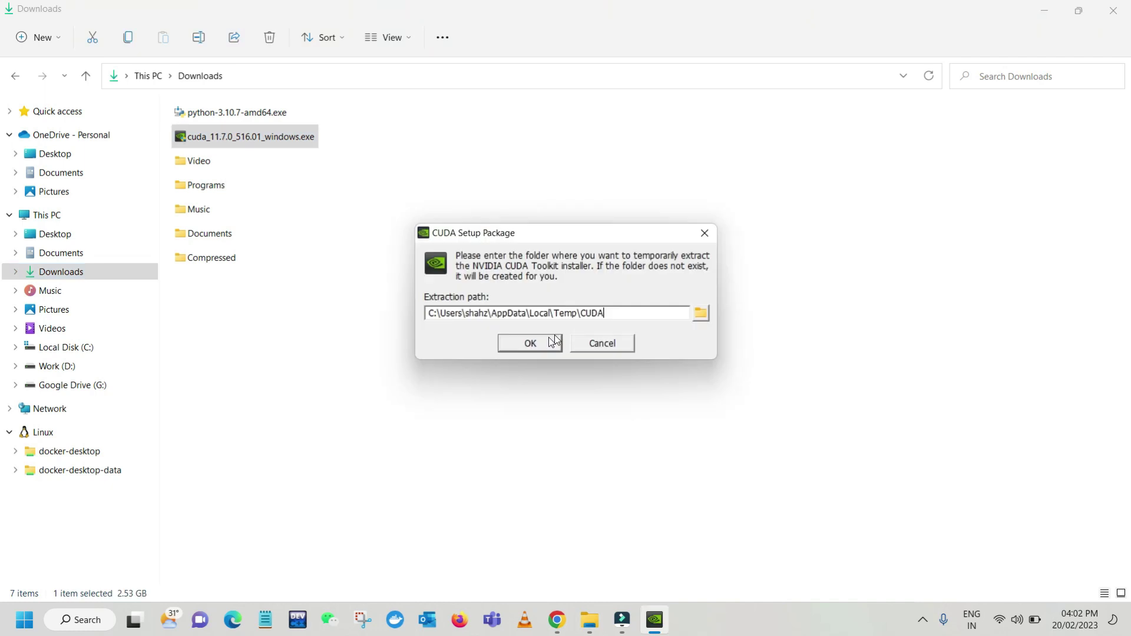
click(535, 344)
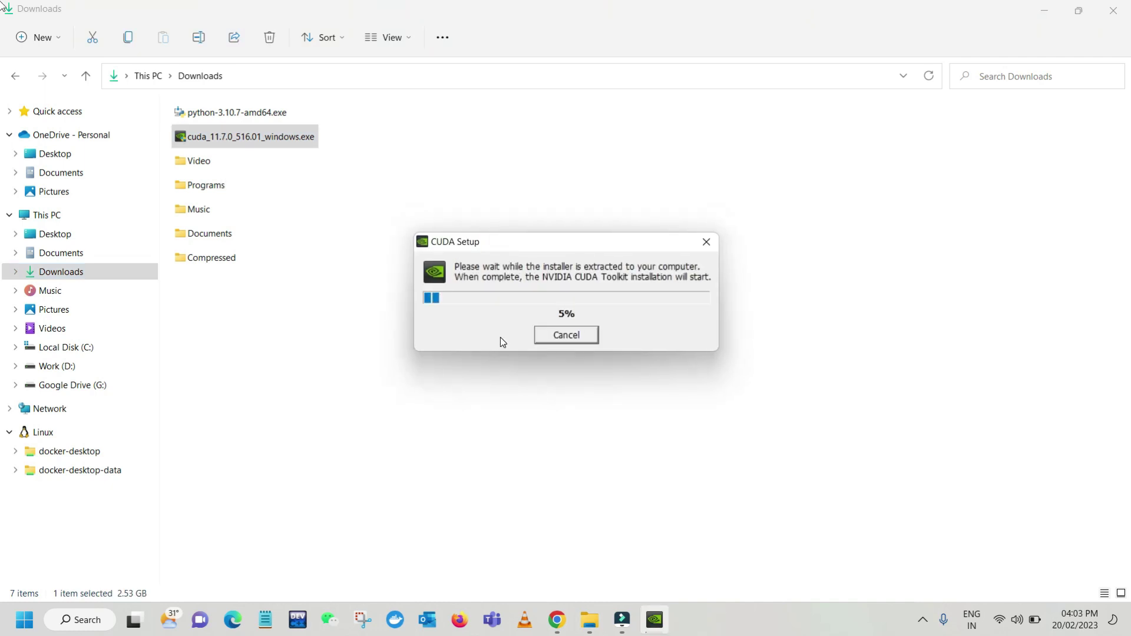
click(1045, 11)
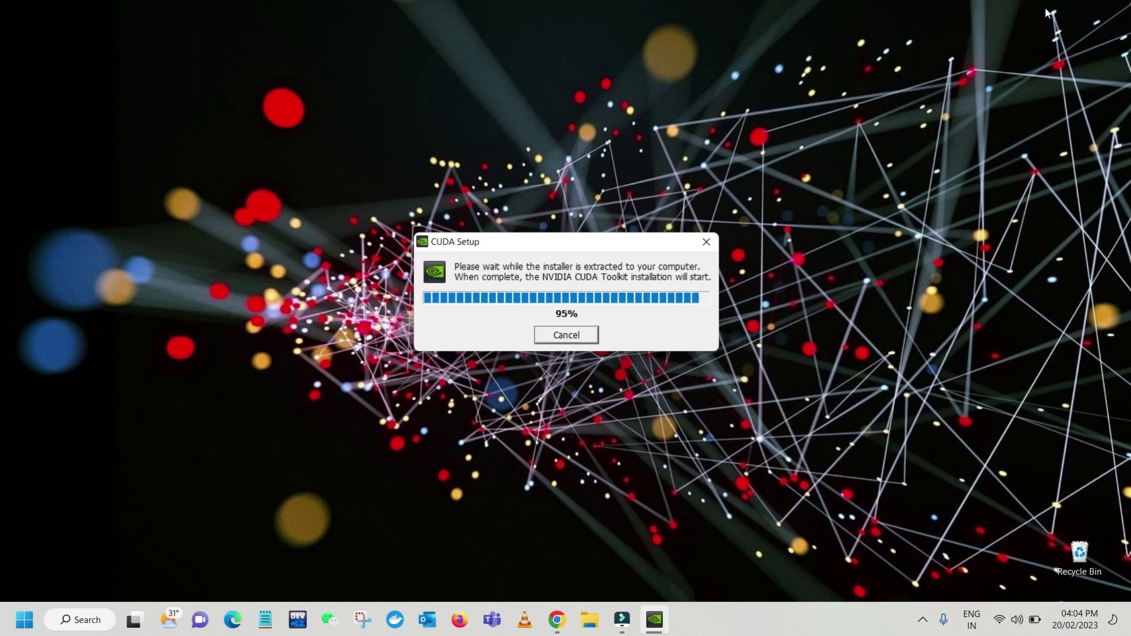
drag(1045, 8, 690, 245)
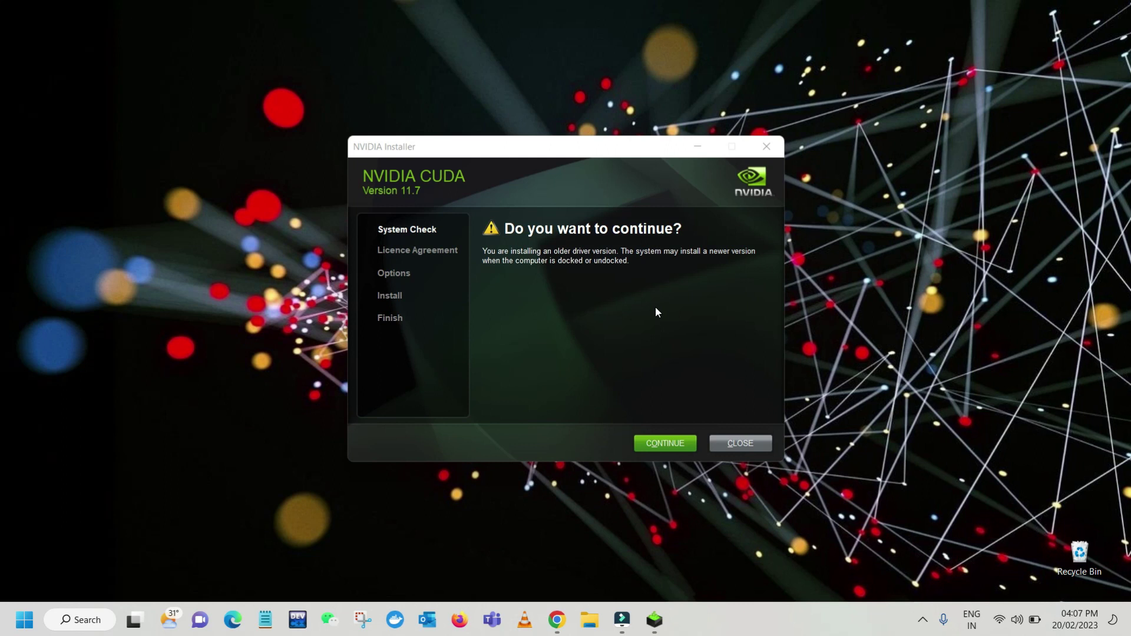
Step: Accept the driver warning and licence, keep Express install, and complete the CUDA 11.7 installation
click(680, 442)
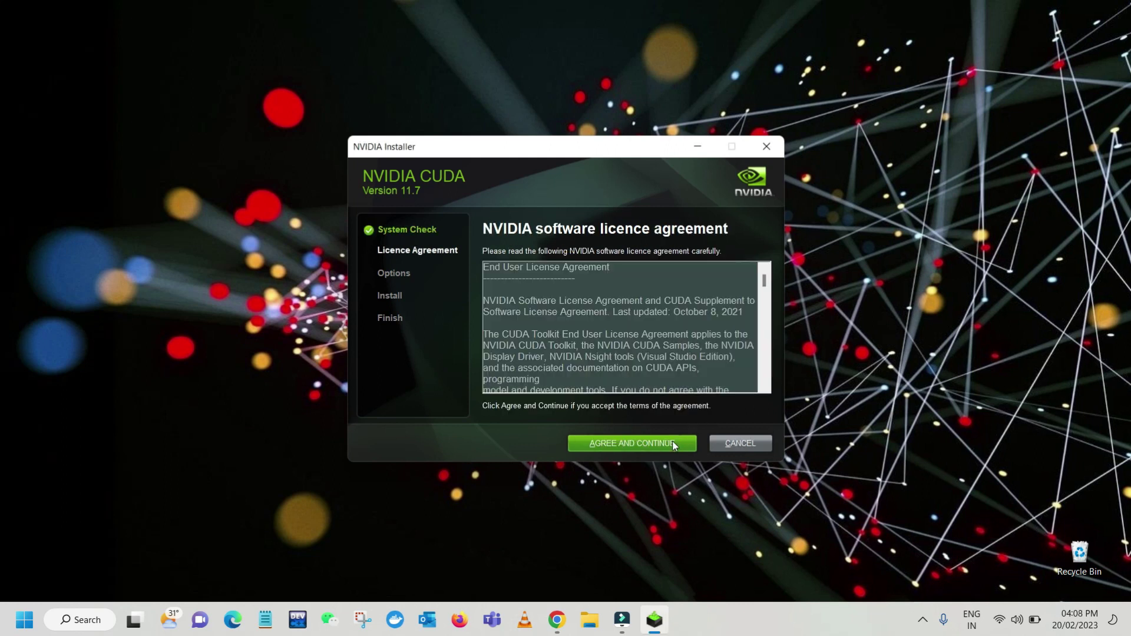
click(621, 444)
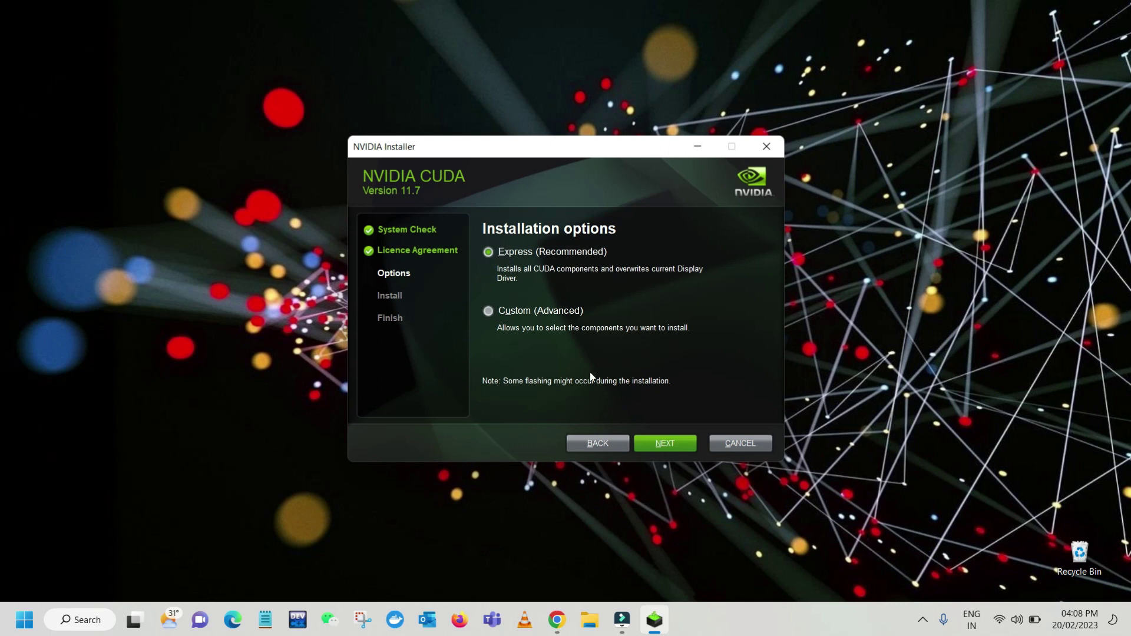
click(661, 445)
click(489, 292)
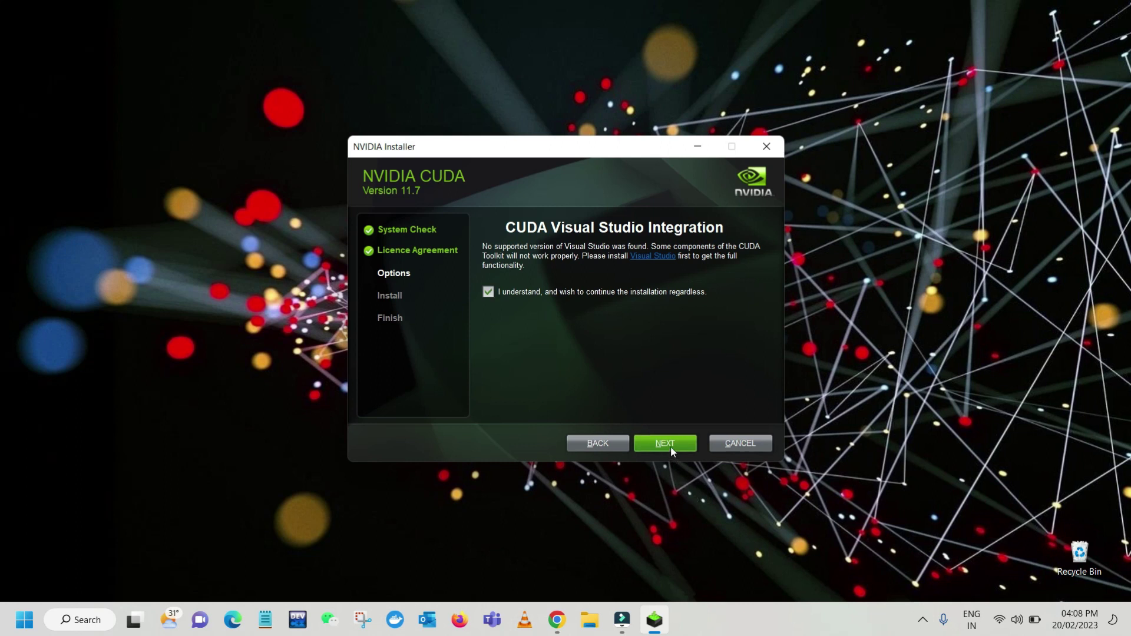
click(671, 447)
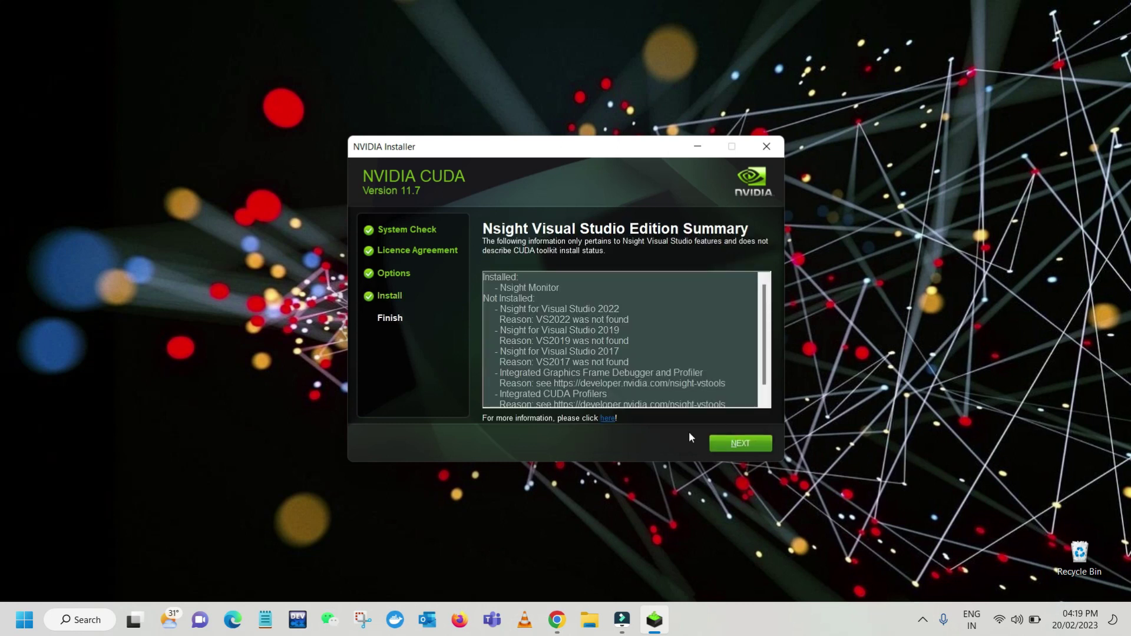
click(729, 445)
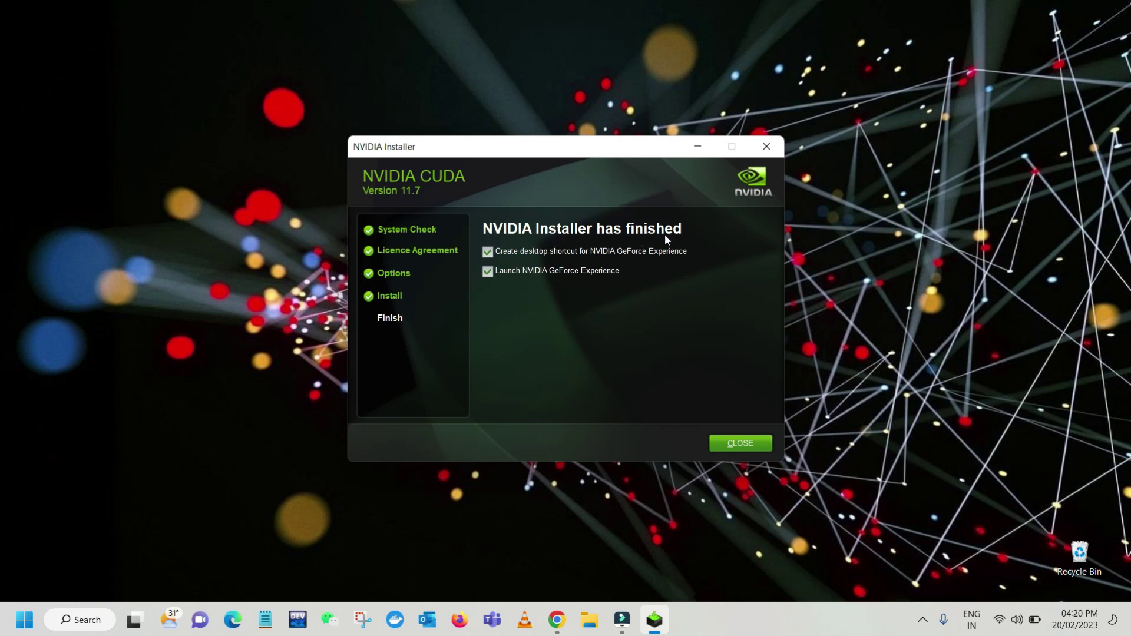
click(756, 445)
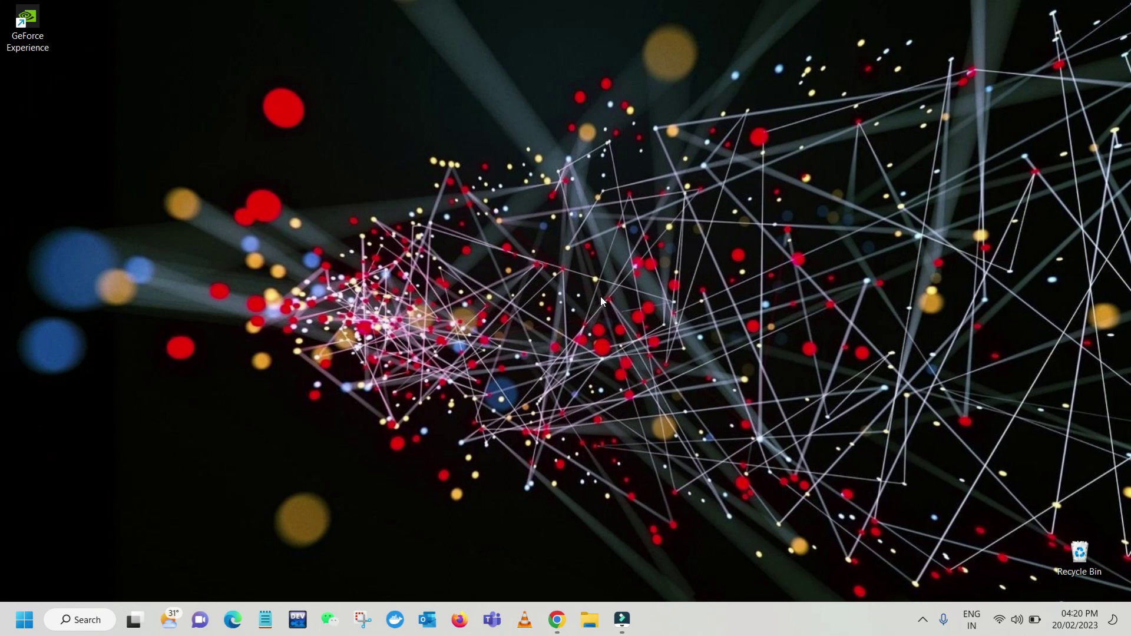
Step: Open Command Prompt and run nvcc --version to check the CUDA compiler release
key(super)
text(cmd)
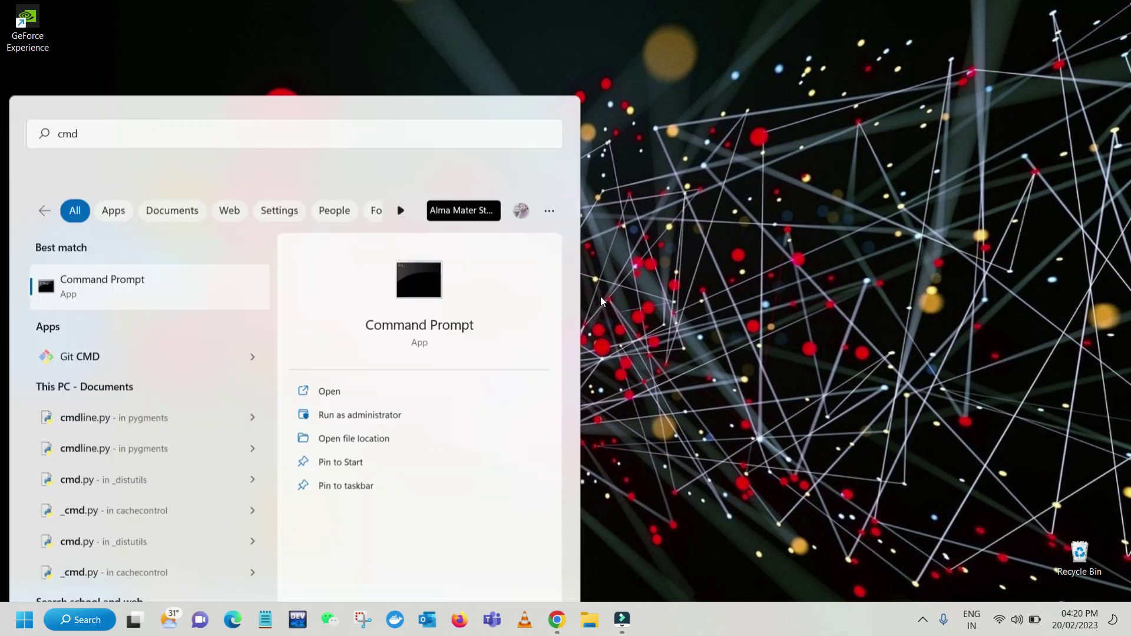
key(Return)
text(nvcc --version)
key(Return)
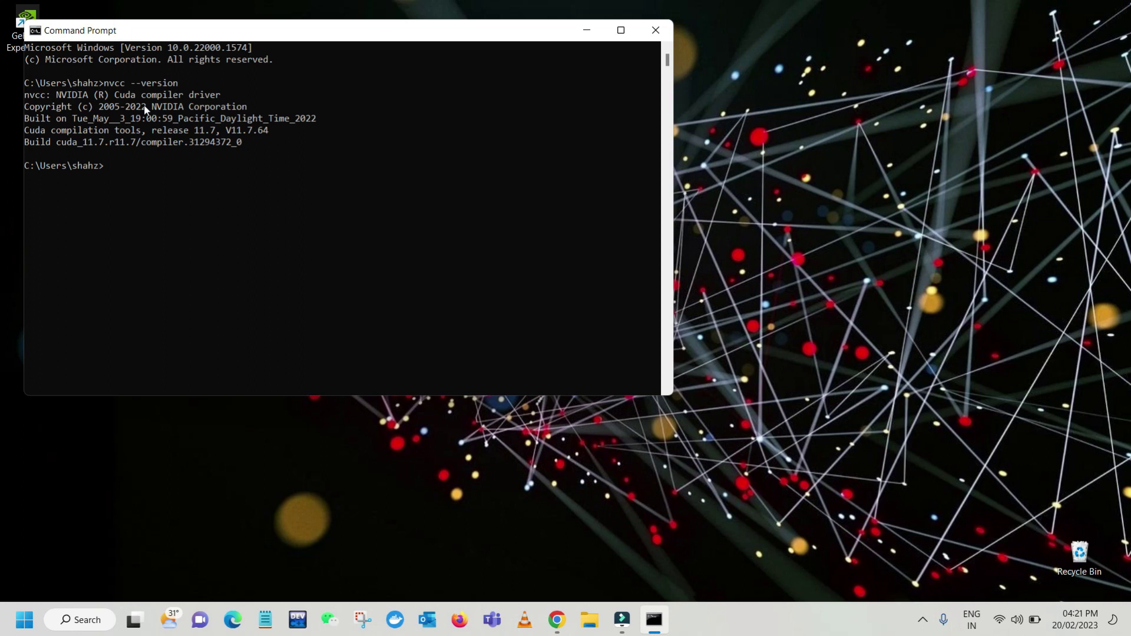
Step: Close Command Prompt, return to the PyTorch install page and select the cu117 pip3 command
click(655, 30)
mouse_move(556, 619)
click(556, 530)
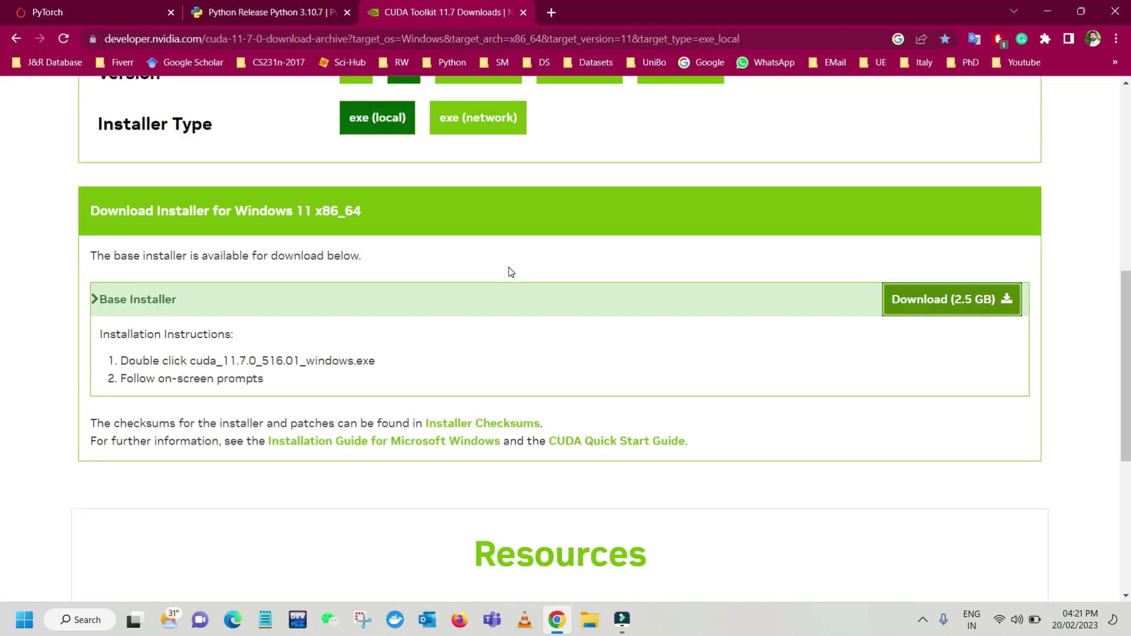
click(105, 6)
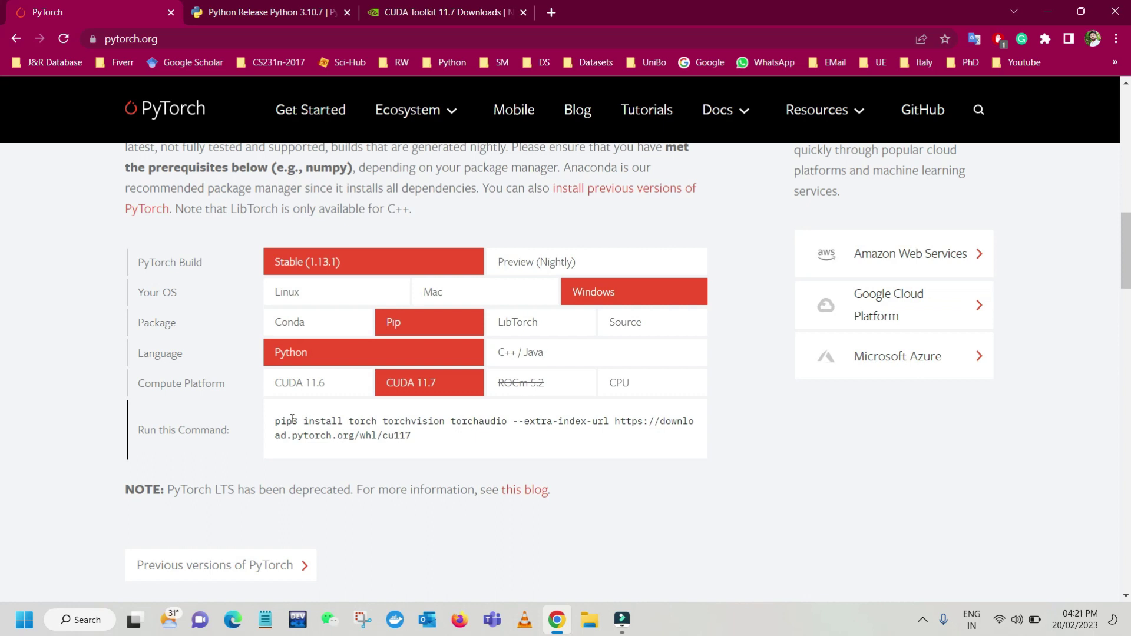
drag(273, 422, 413, 448)
key(ctrl+c)
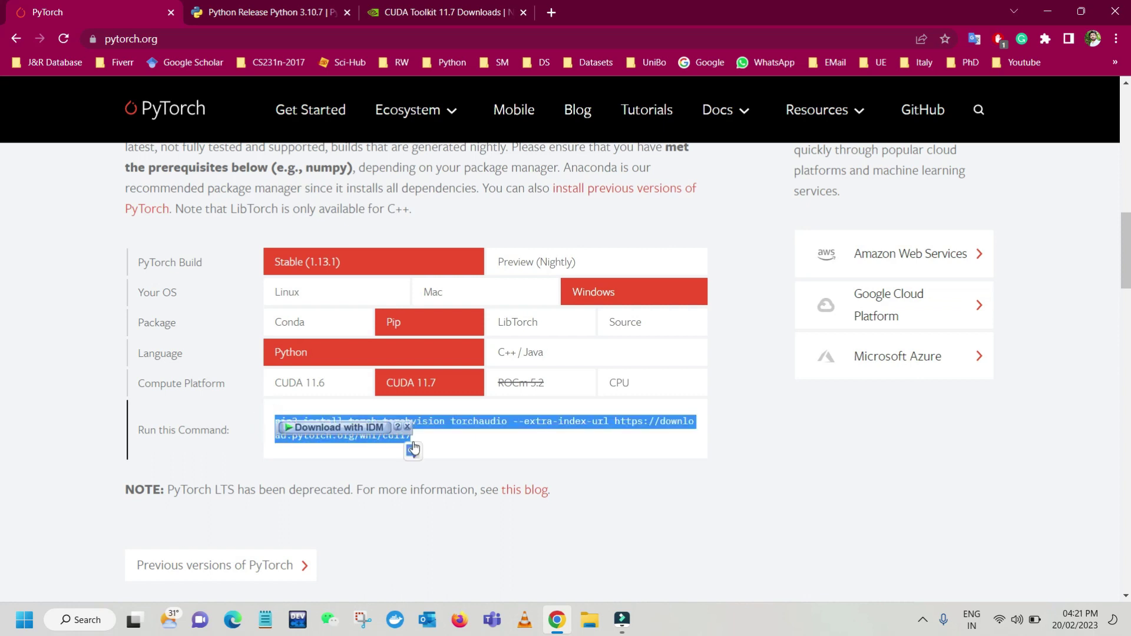
key(super)
Step: Paste the cu117 install command into a new Command Prompt, change pip3 to pip, and run it
text(cmd)
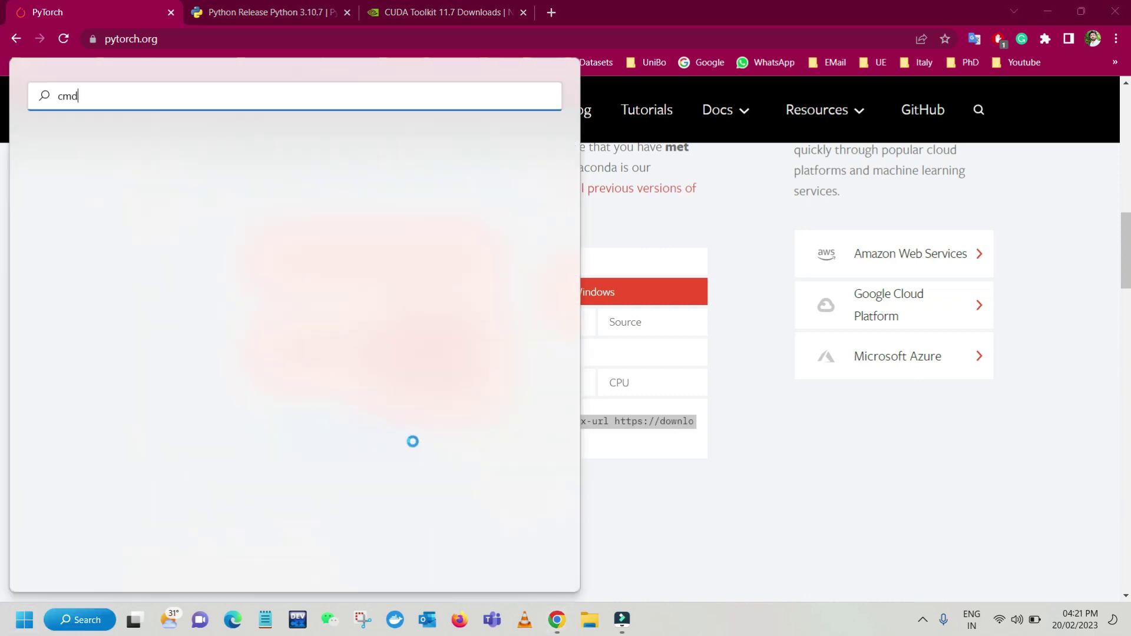
key(Return)
key(ctrl+v)
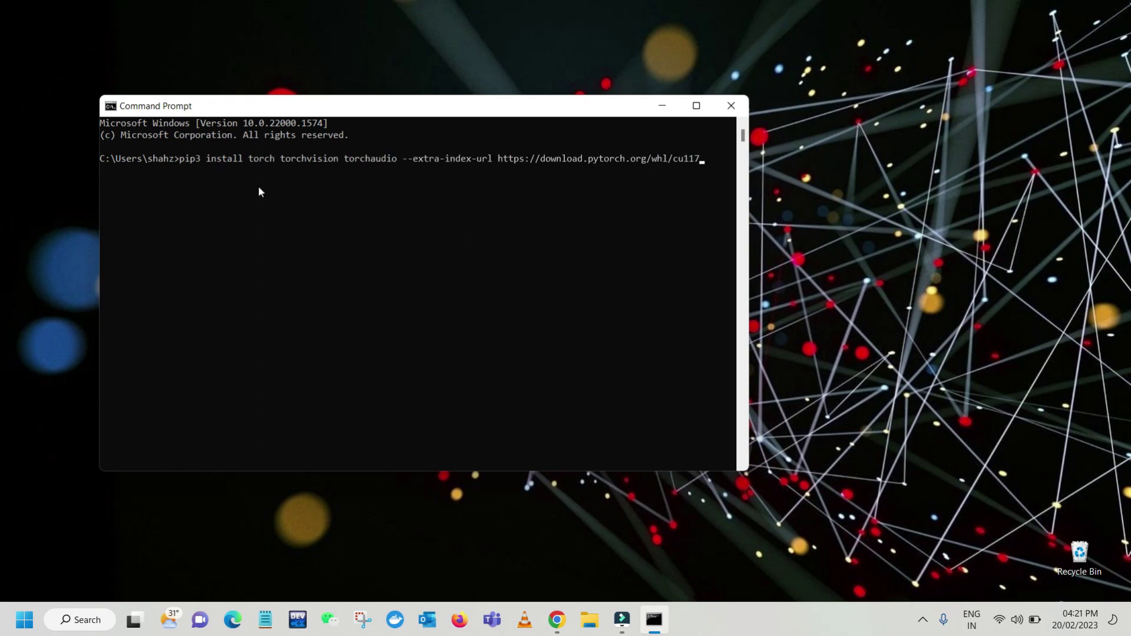
click(196, 164)
key(BackSpace)
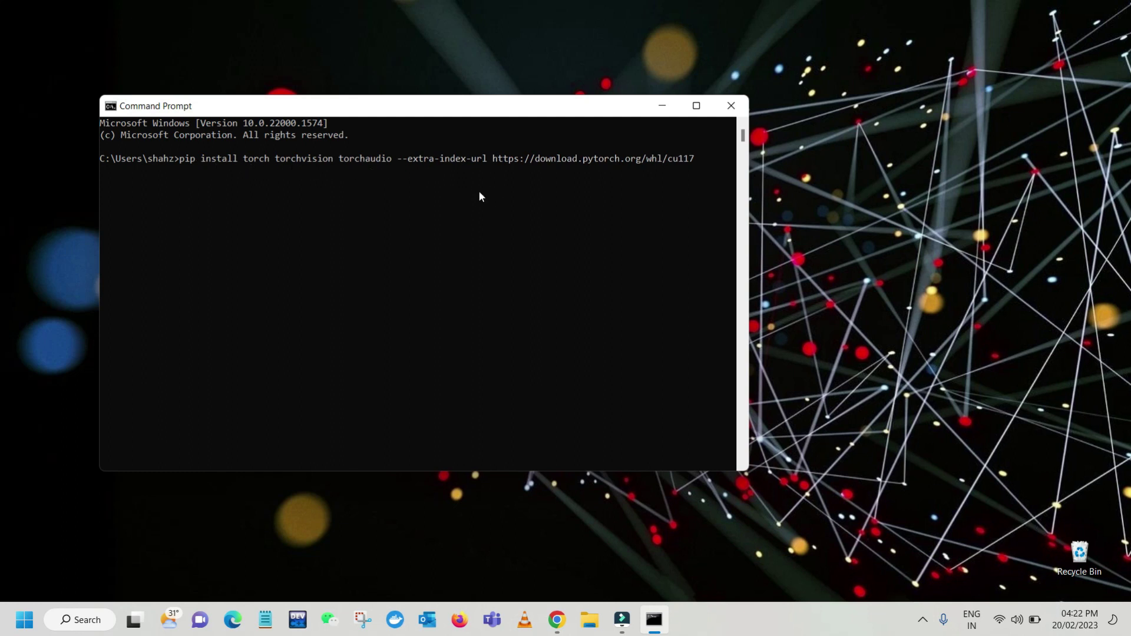
key(Return)
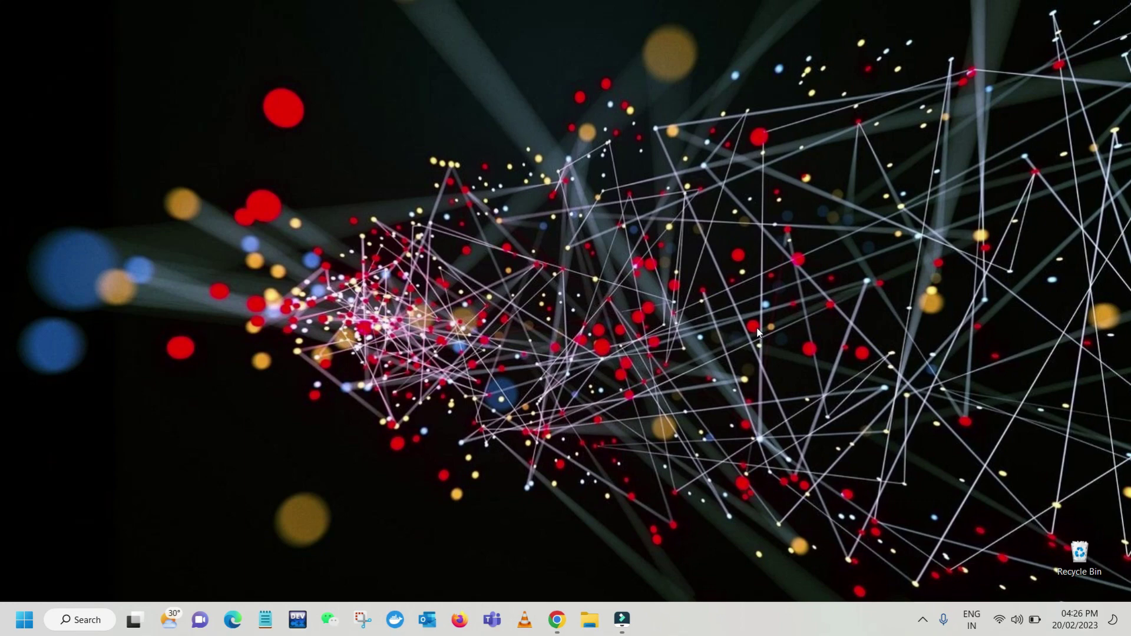
Step: Open a new Command Prompt and start the Python interpreter
key(super)
text(cmd)
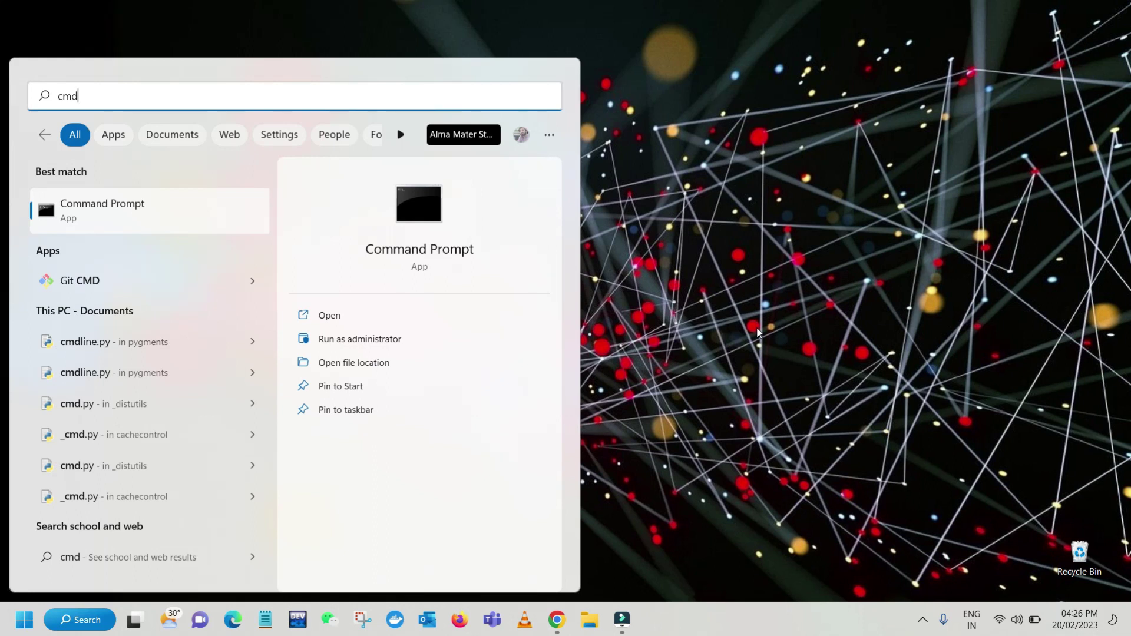
key(Return)
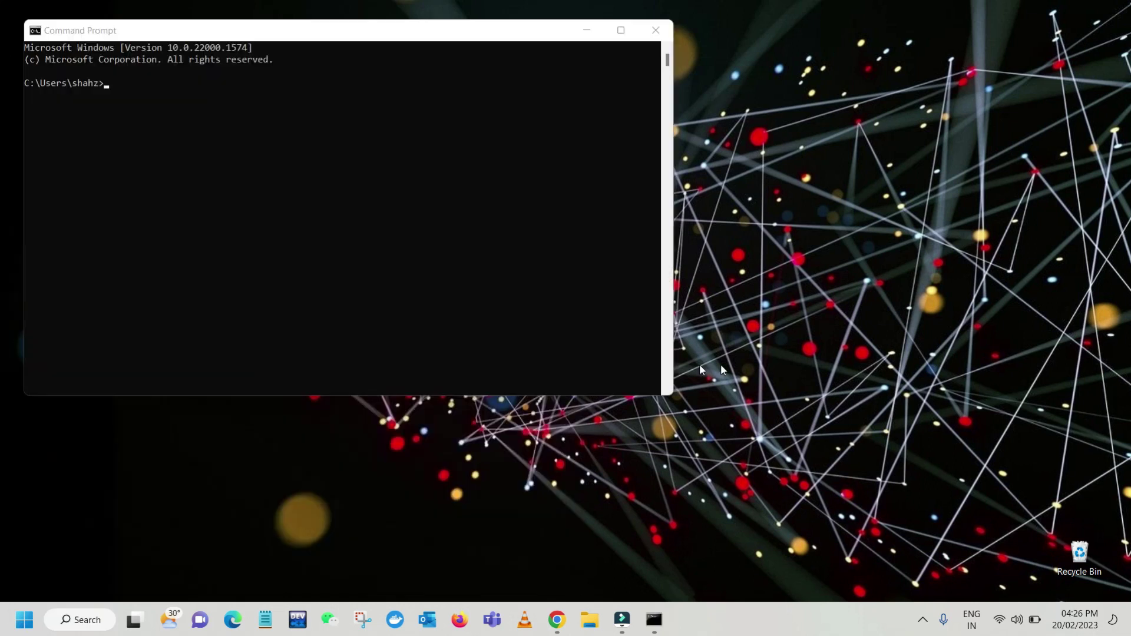
click(278, 220)
text(python)
key(Return)
key(Return)
key(Return)
Step: Import torch and print a random 2x4 tensor with print(torch.rand(2,4))
key(Return)
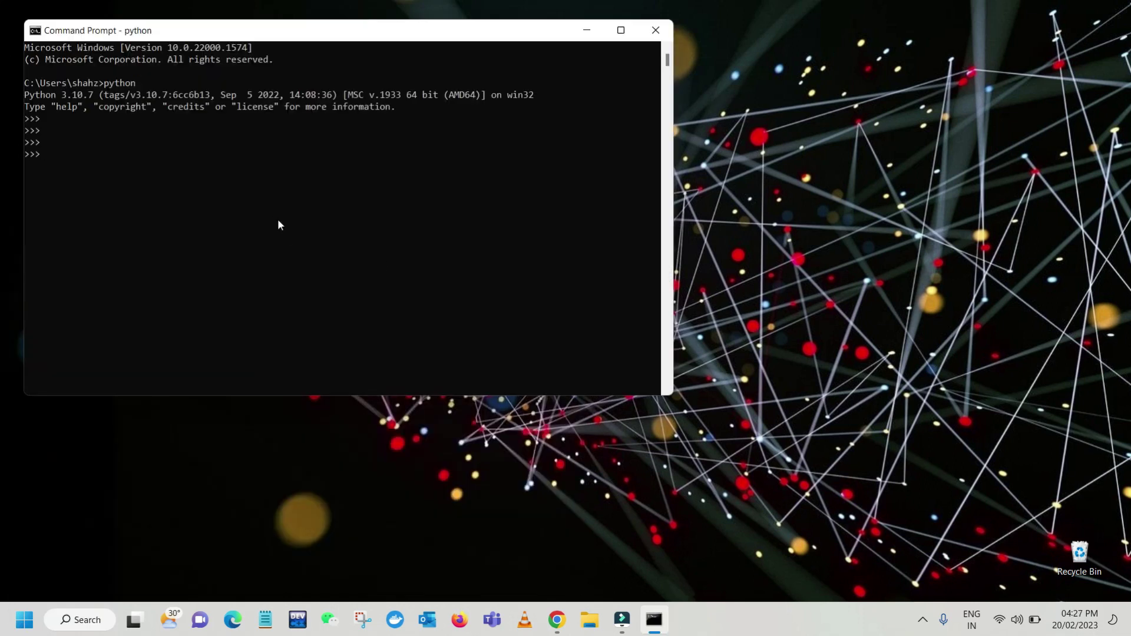
text(import torch)
key(Return)
key(Return)
key(Return)
text(print(torch.rand(2)
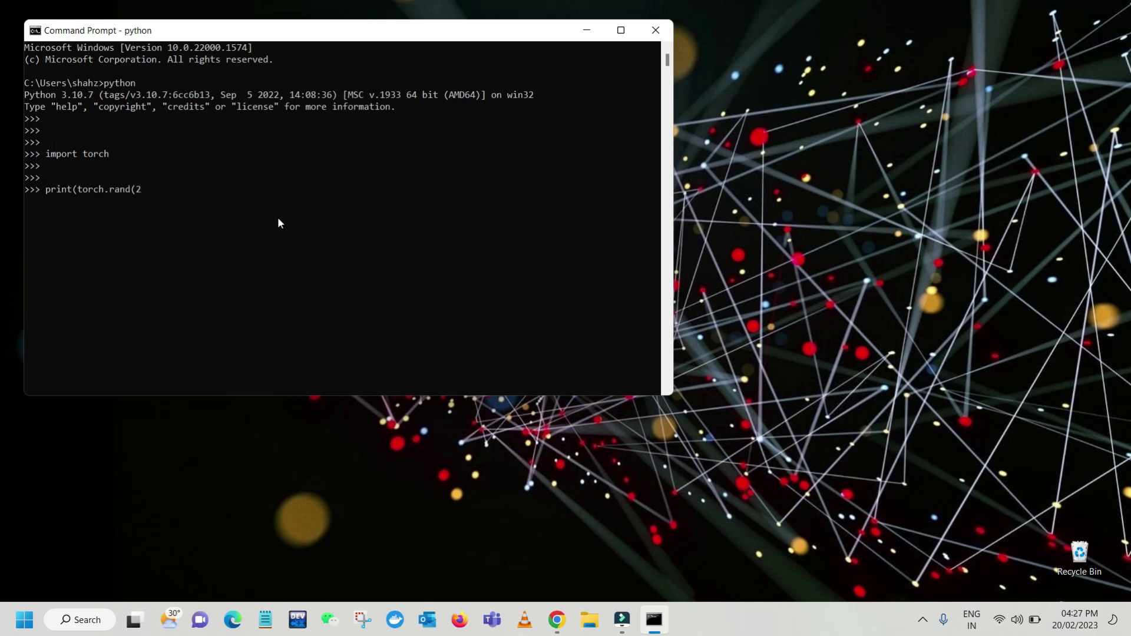
text(,4)))
key(Return)
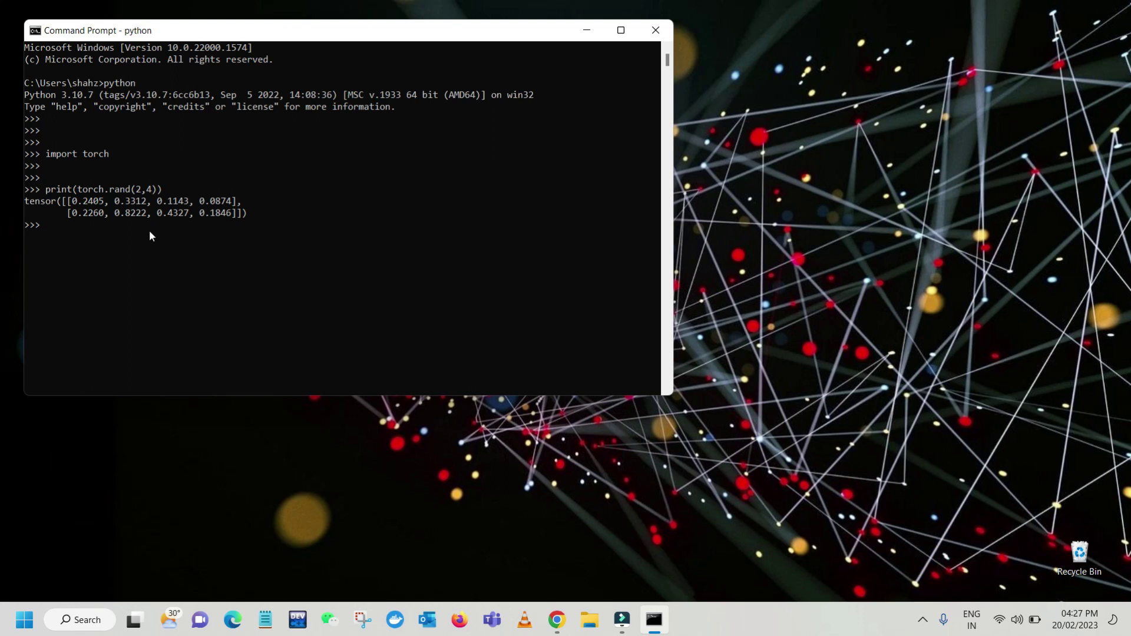
key(Return)
key(Return)
Step: Query torch.cuda.is_available(), device_count() and get_device_name() to confirm the GeForce 940MX
text(torch.cuda.is_available())
key(Return)
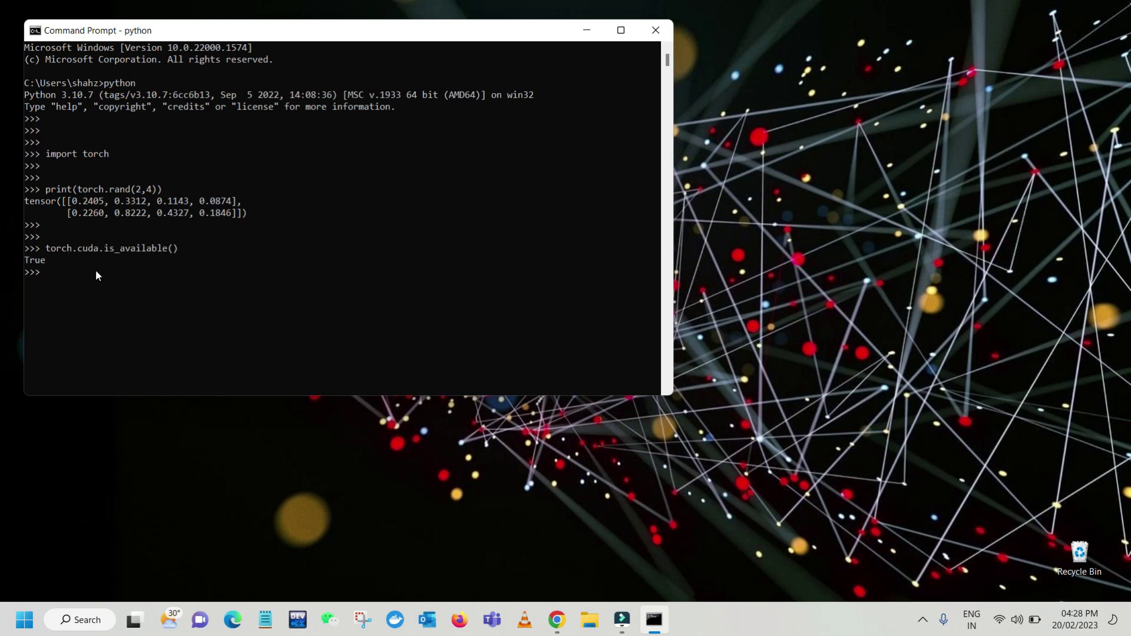
key(Return)
key(Return)
text(torch.cuda.device_count())
key(Return)
key(Return)
key(Return)
text(torch.cuda.)
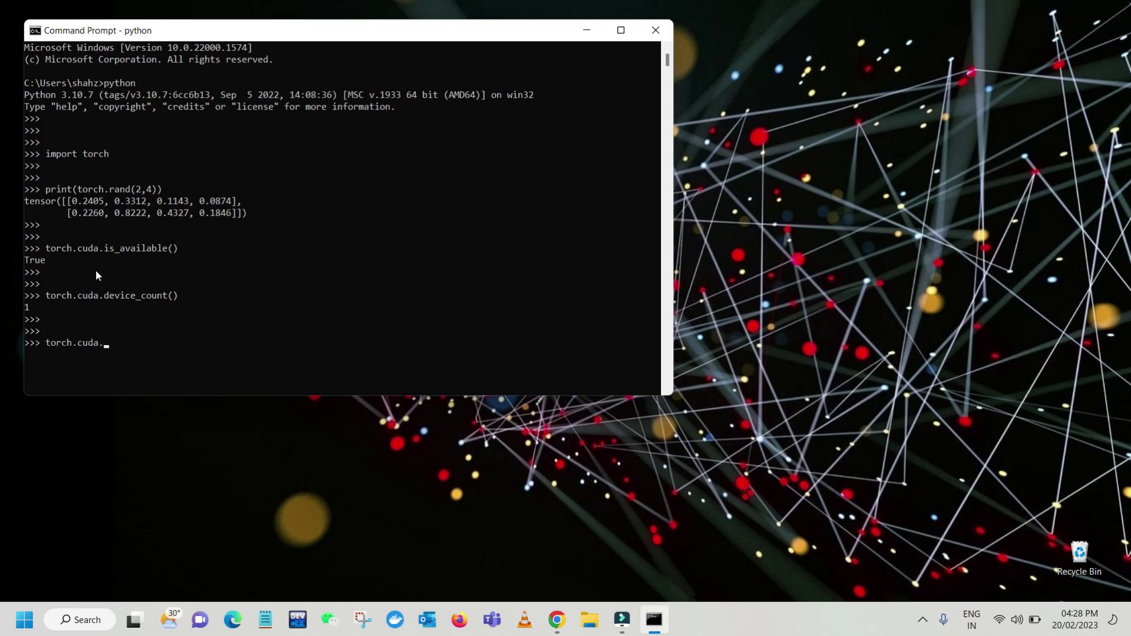
text(get_device_name())
key(Return)
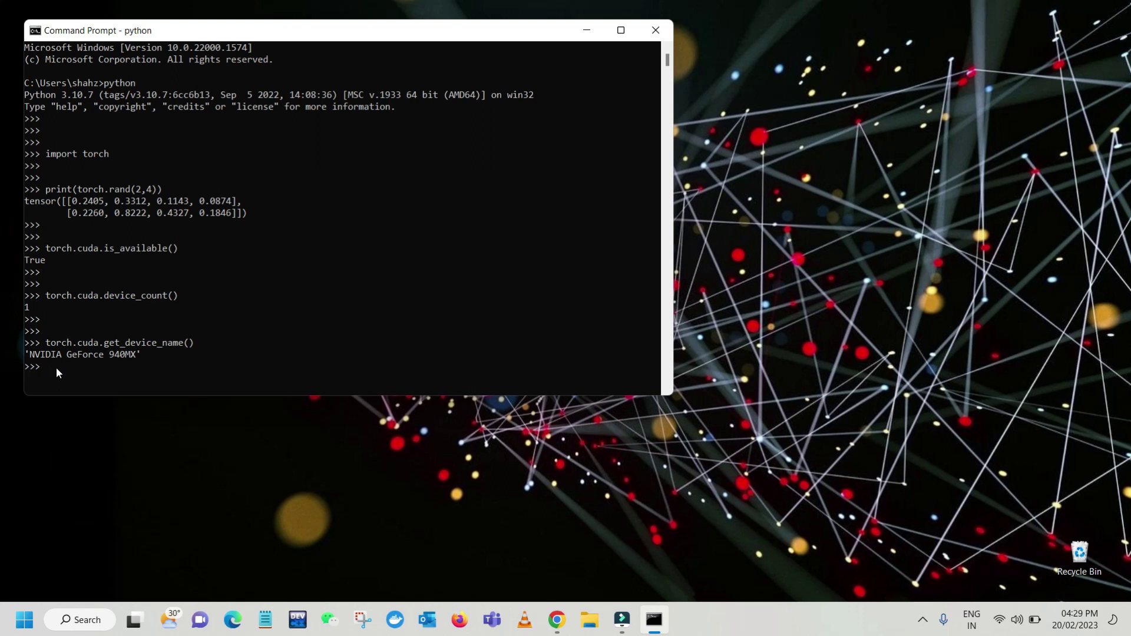
click(330, 283)
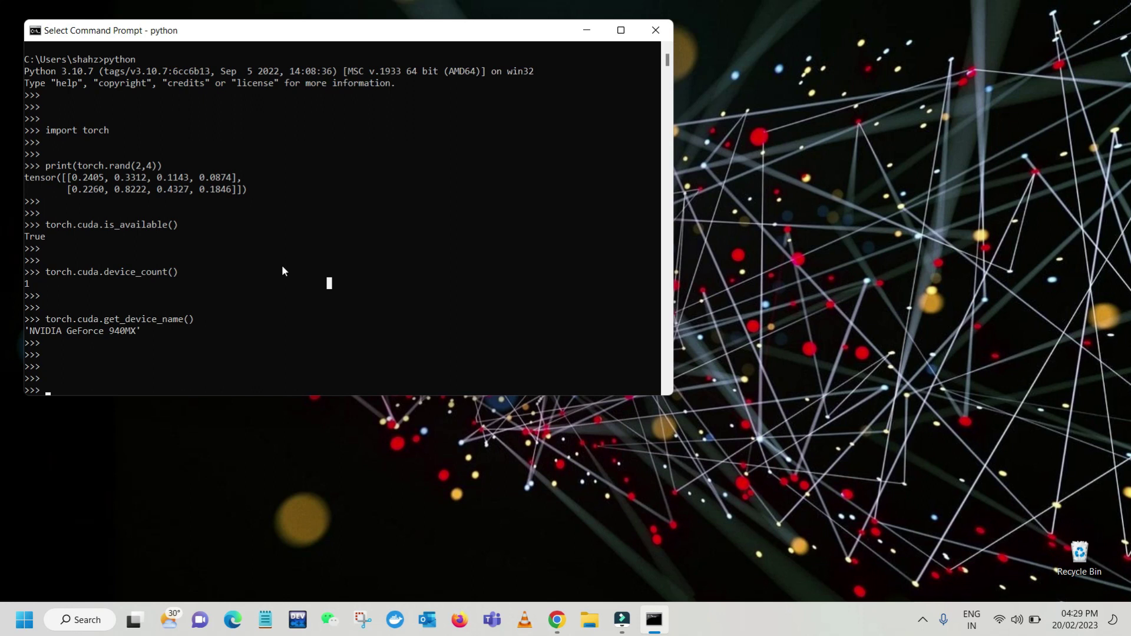
key(Escape)
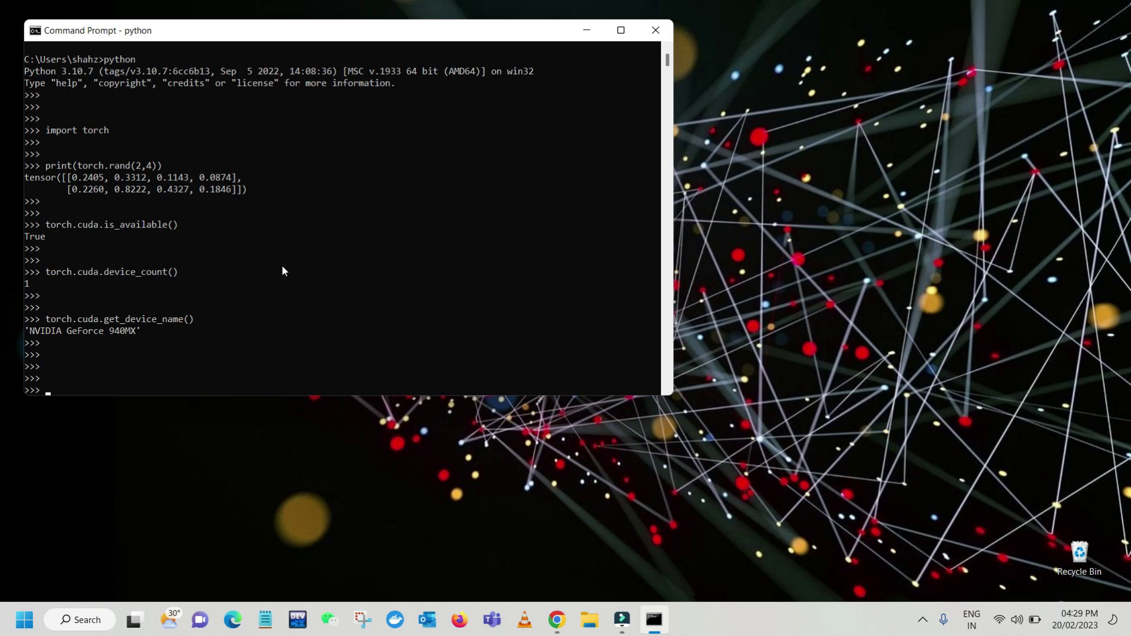
click(330, 281)
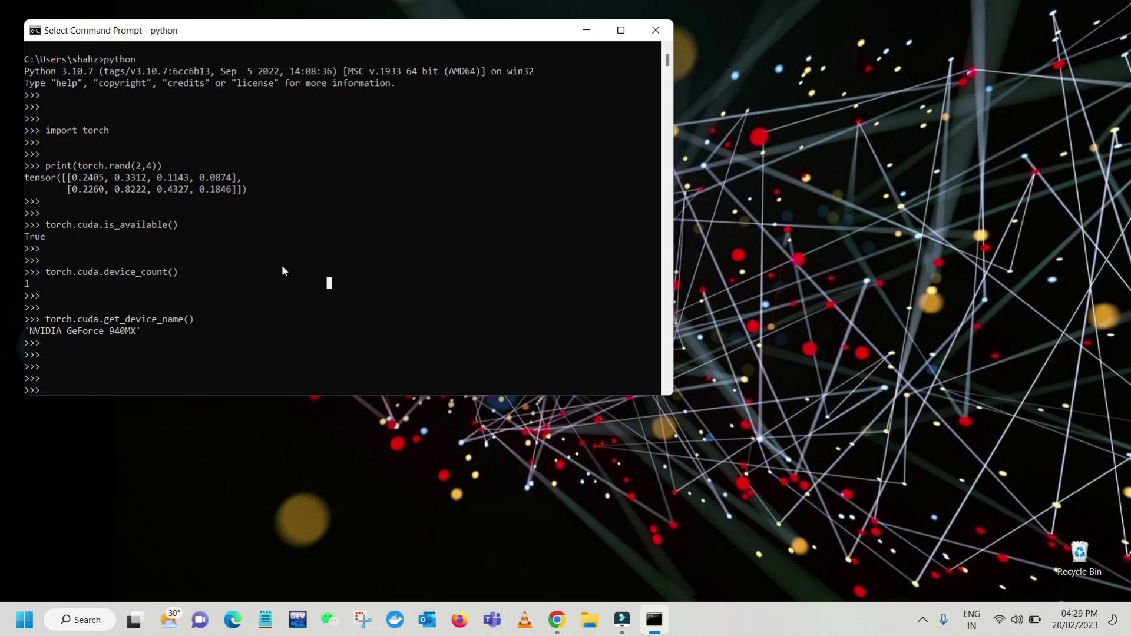
key(Escape)
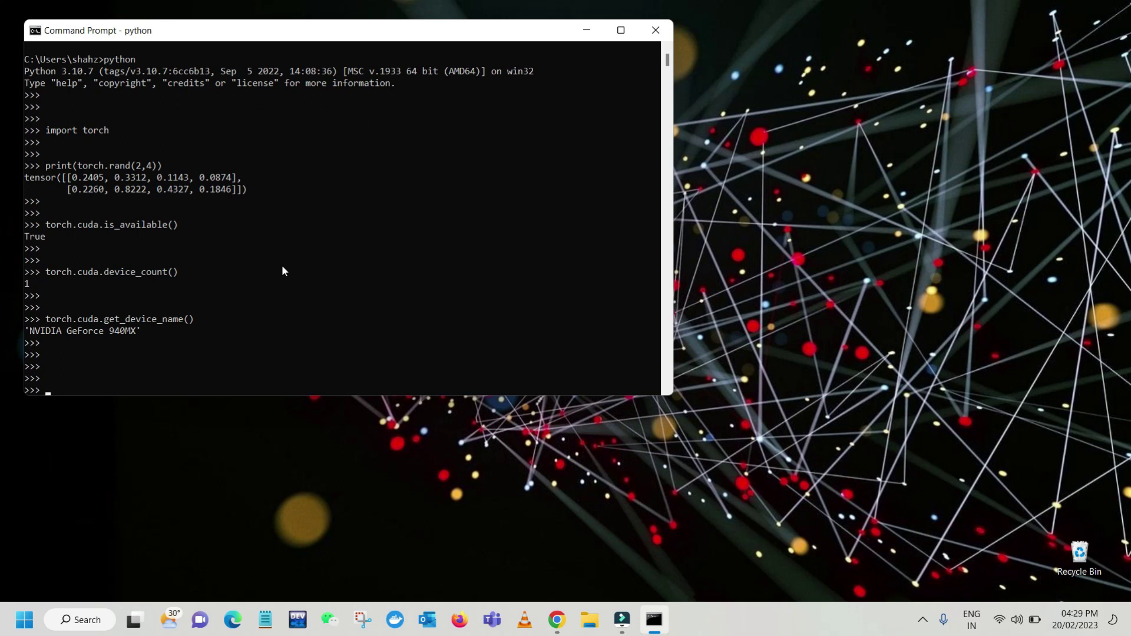
click(329, 281)
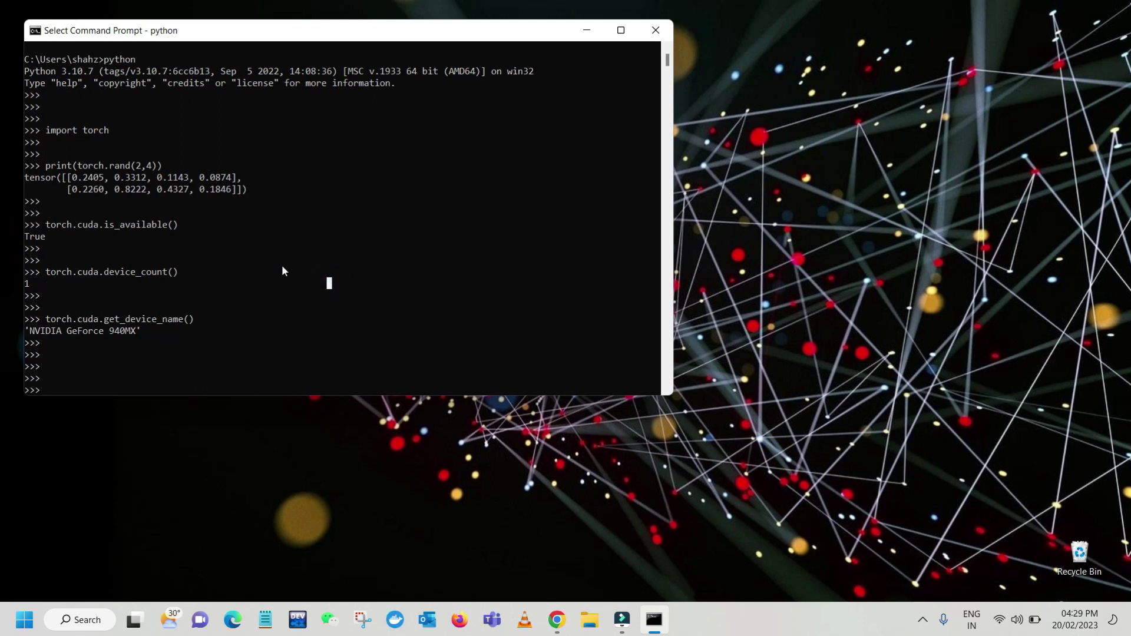
key(Escape)
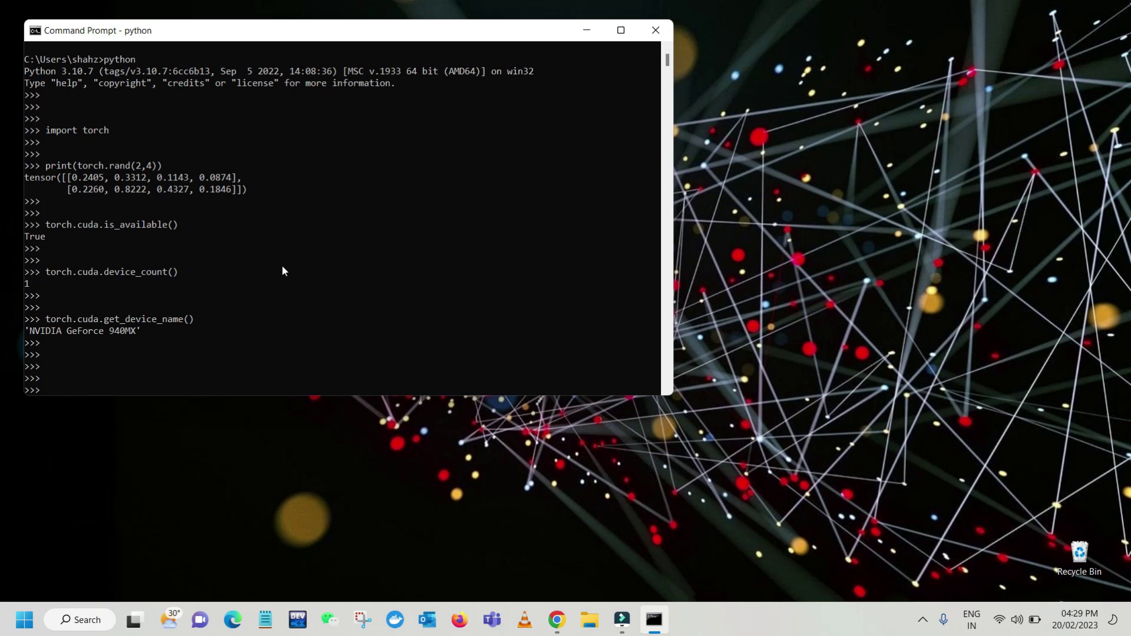